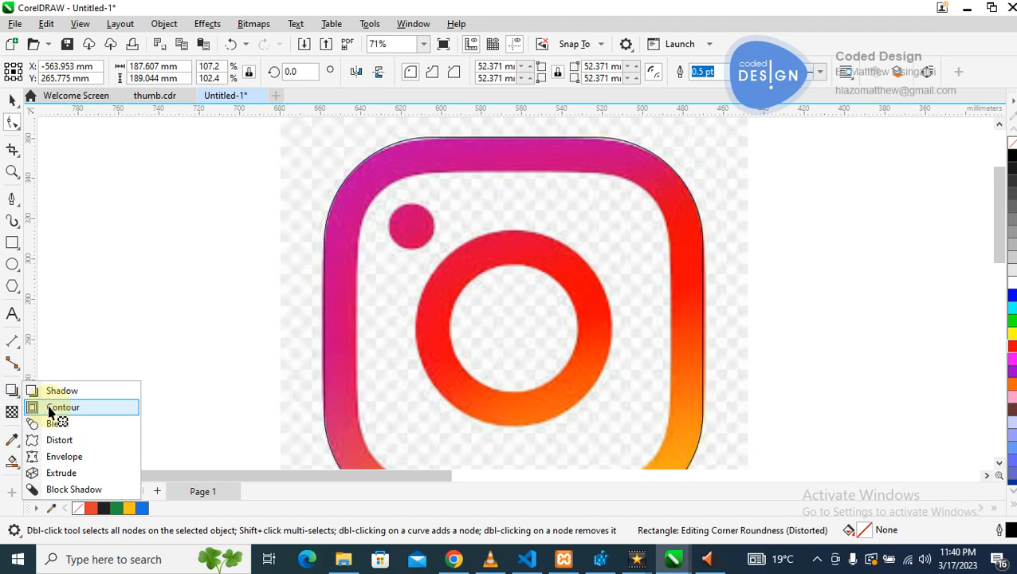
- Add a one-step inward contour to the rounded rectangle, offset about 16.8 mm to match the inner edge of the logo's frame
{"action": "left_click", "coordinate": [334, 204]}
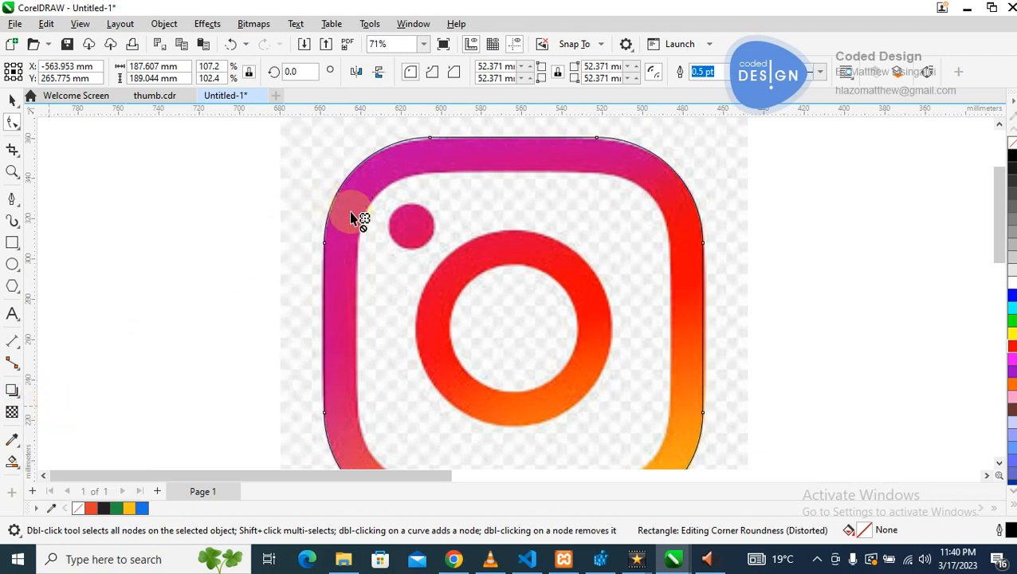
{"action": "key", "text": "ctrl+q"}
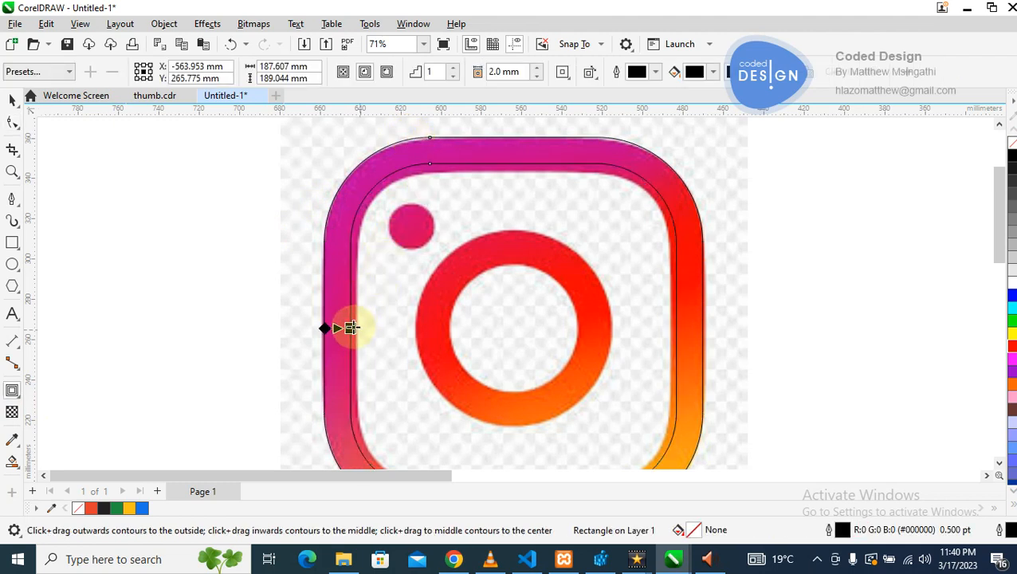
{"action": "left_click_drag", "start_coordinate": [357, 329], "coordinate": [357, 326]}
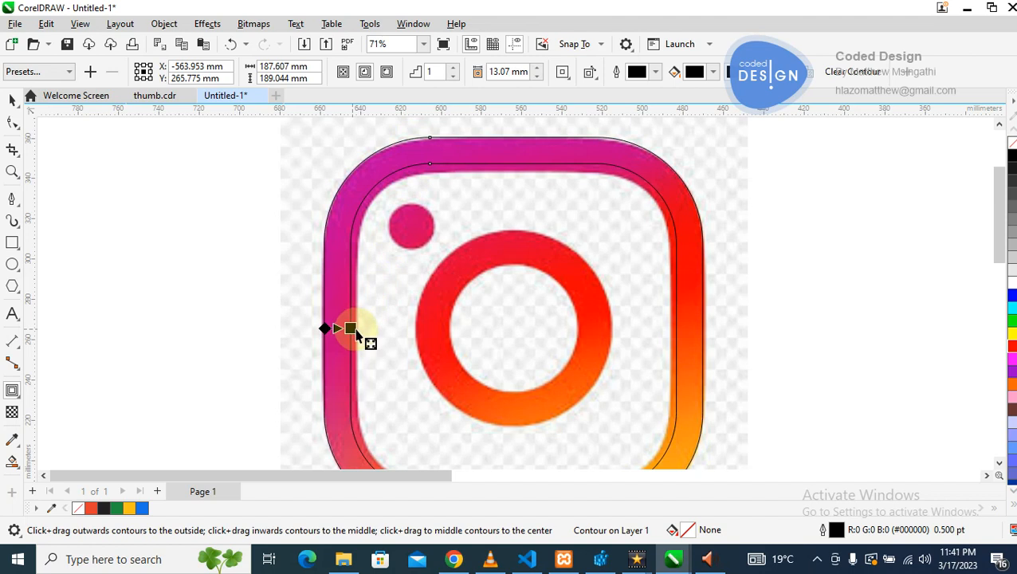
{"action": "left_click_drag", "start_coordinate": [357, 330], "coordinate": [358, 329]}
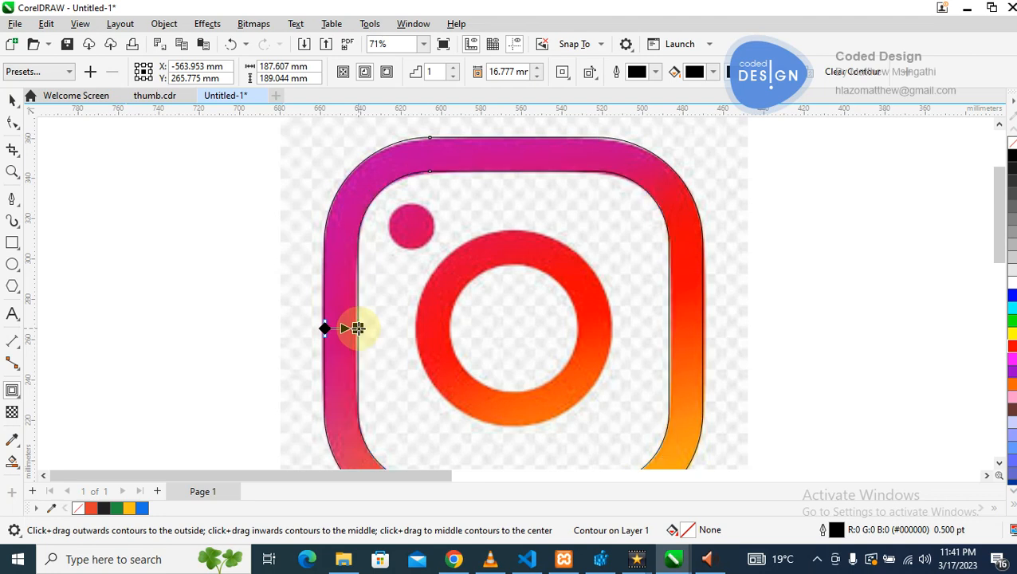
- Smart-fill the band between the two rounded outlines with blue (#1A73E8) to create the frame shape
{"action": "left_click", "coordinate": [12, 99]}
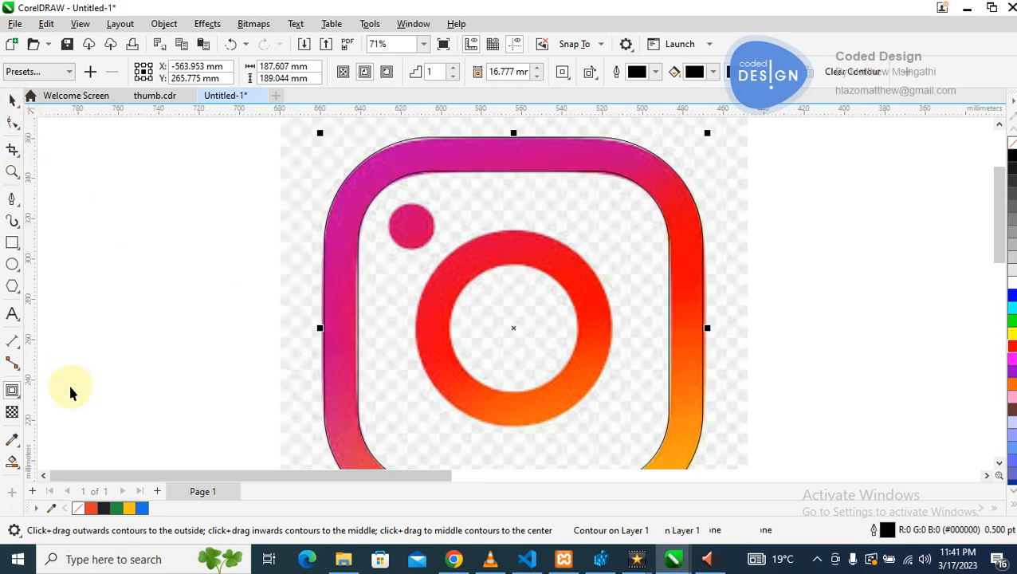
{"action": "left_click", "coordinate": [14, 463]}
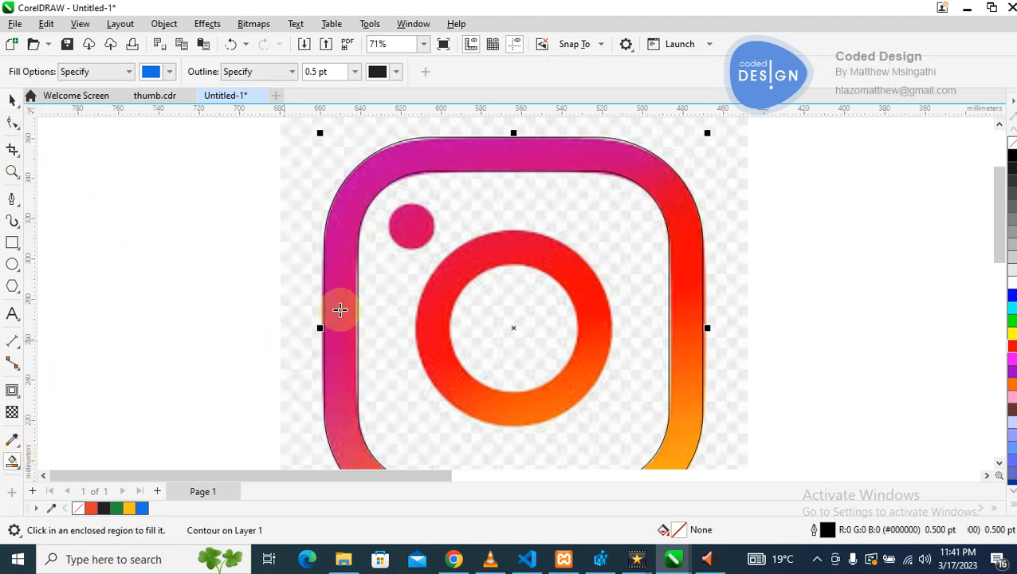
{"action": "left_click", "coordinate": [342, 294]}
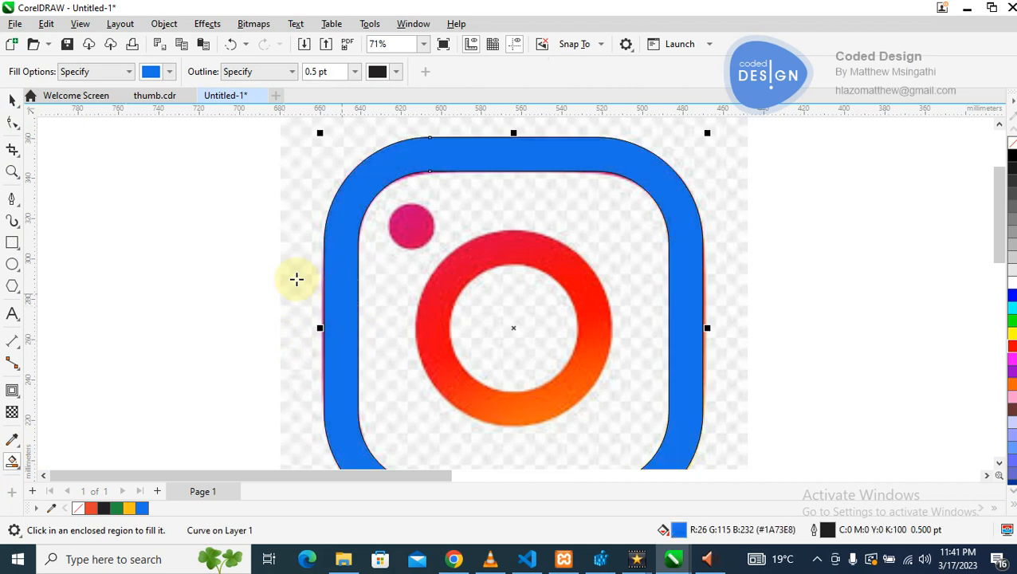
- Draw a circle about 64 mm in diameter over the inner edge of the logo's central ring
{"action": "key", "text": "z"}
{"action": "key", "text": "F3"}
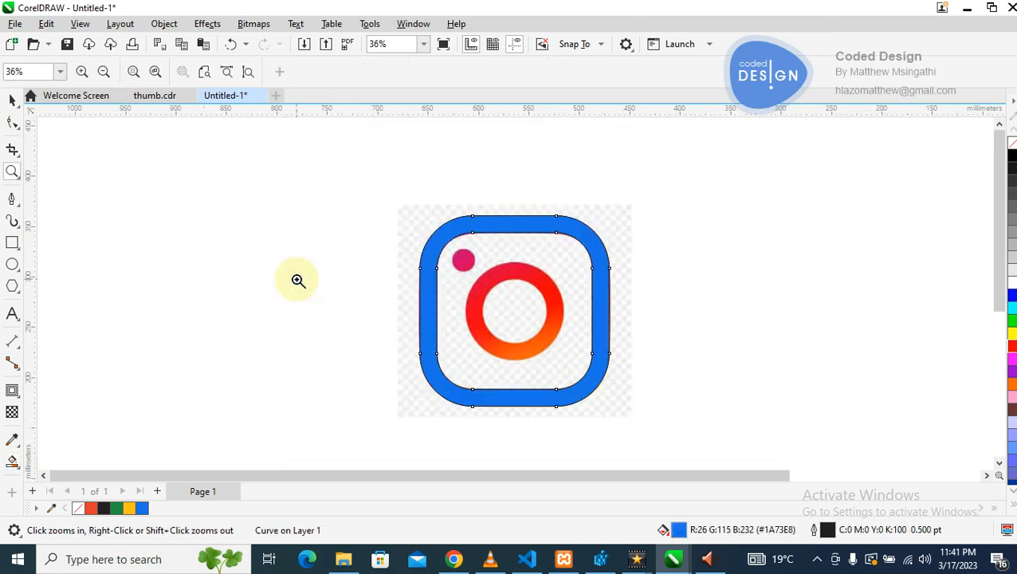
{"action": "left_click", "coordinate": [529, 304]}
{"action": "left_click", "coordinate": [12, 99]}
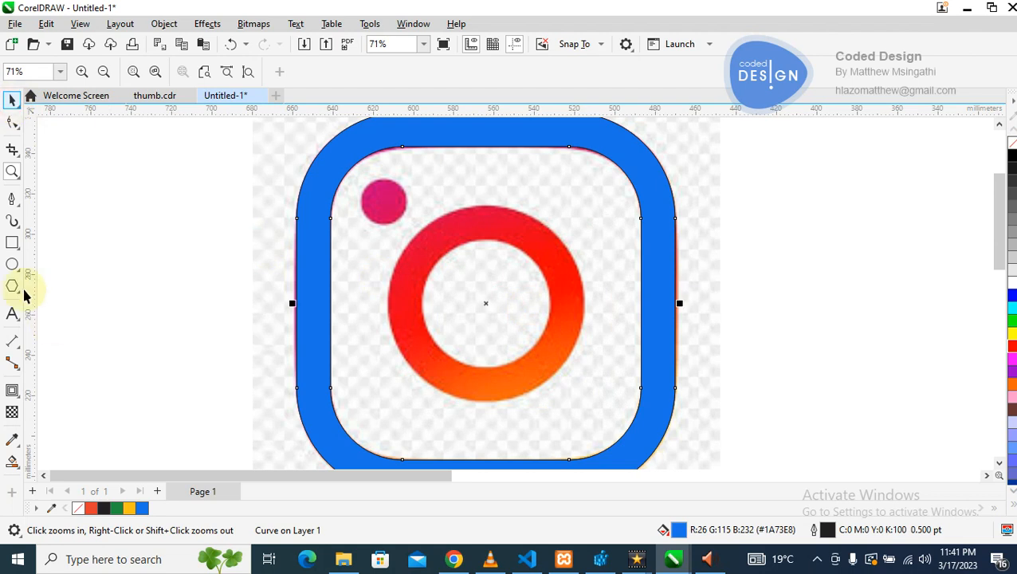
{"action": "left_click", "coordinate": [12, 265]}
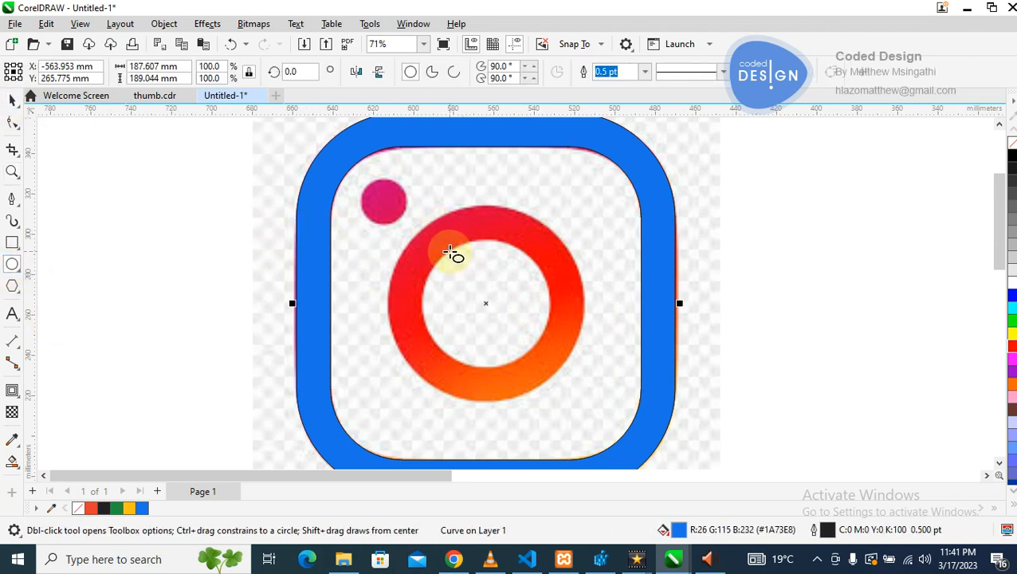
{"action": "left_click_drag", "start_coordinate": [450, 252], "coordinate": [551, 342]}
{"action": "left_click_drag", "start_coordinate": [446, 353], "coordinate": [395, 375]}
{"action": "left_click_drag", "start_coordinate": [424, 246], "coordinate": [415, 236]}
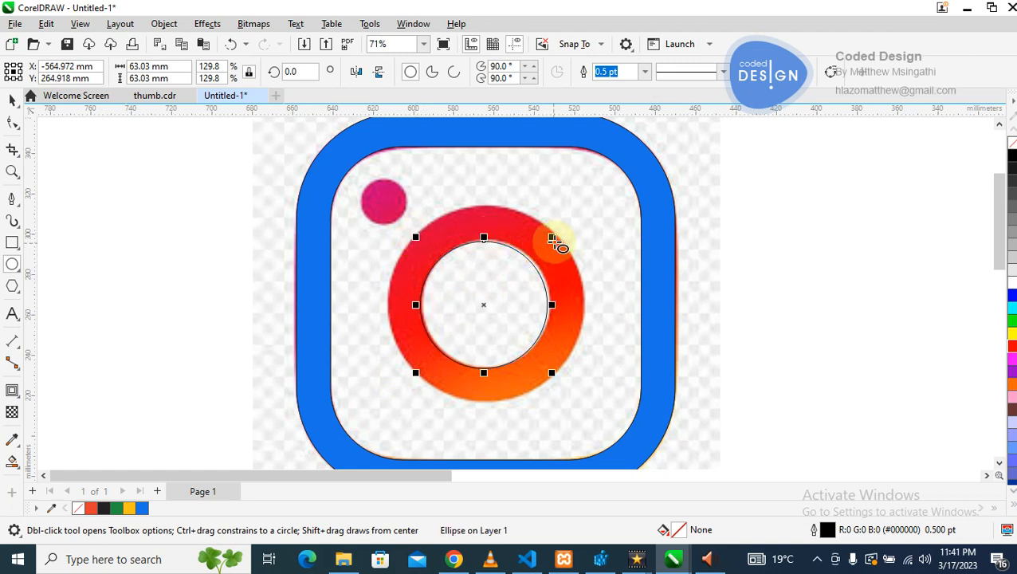
{"action": "left_click_drag", "start_coordinate": [551, 238], "coordinate": [555, 241]}
- Nudge the circle slightly so it lines up with the hole of the logo's central ring
{"action": "key", "text": "z"}
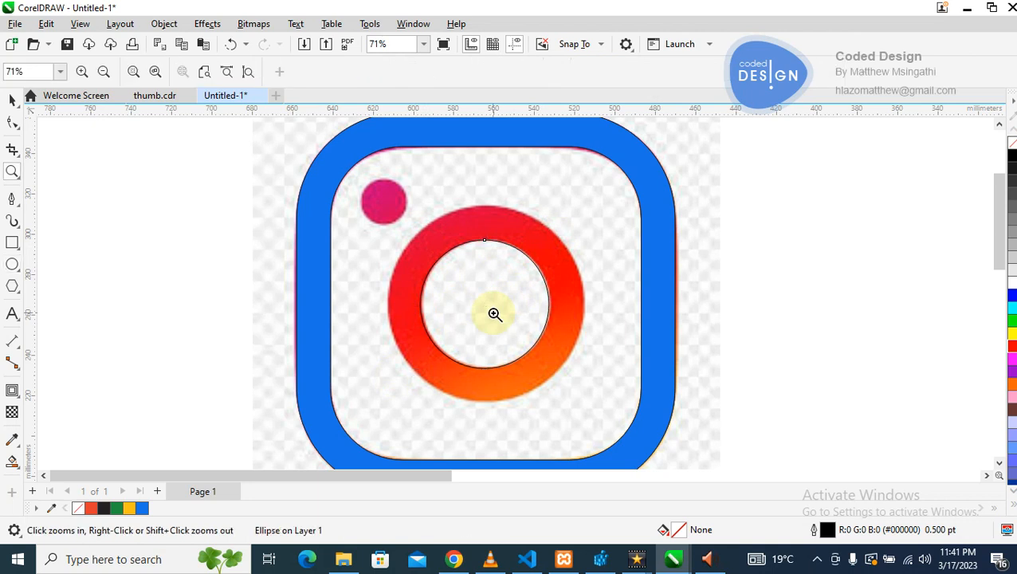
{"action": "left_click", "coordinate": [508, 302]}
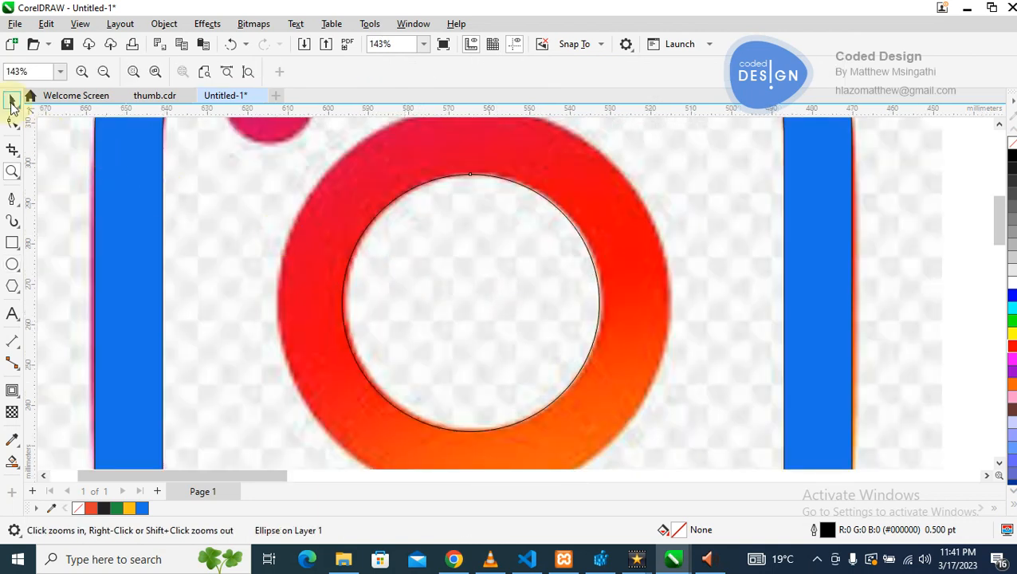
{"action": "left_click", "coordinate": [468, 269]}
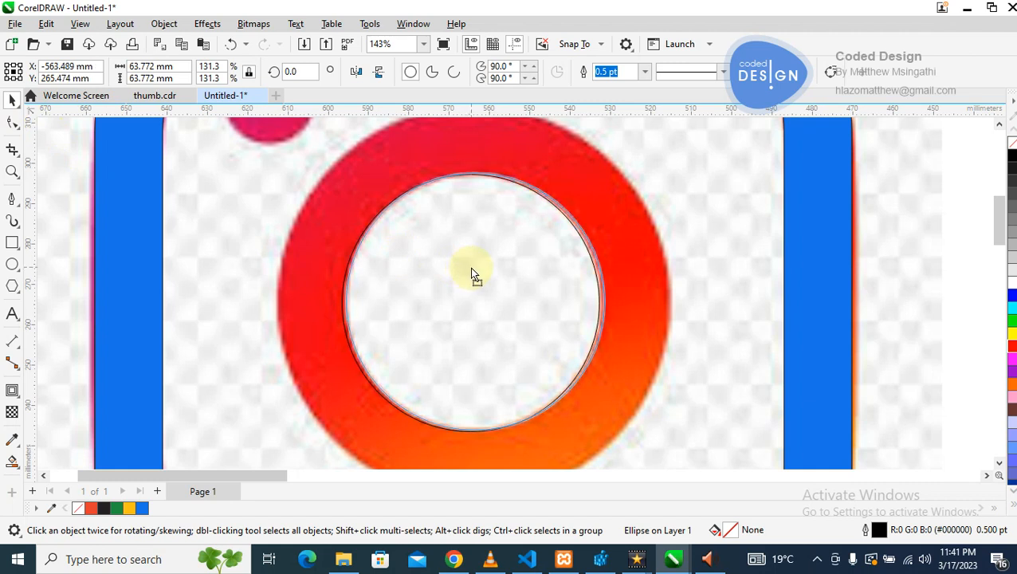
{"action": "left_click", "coordinate": [470, 268]}
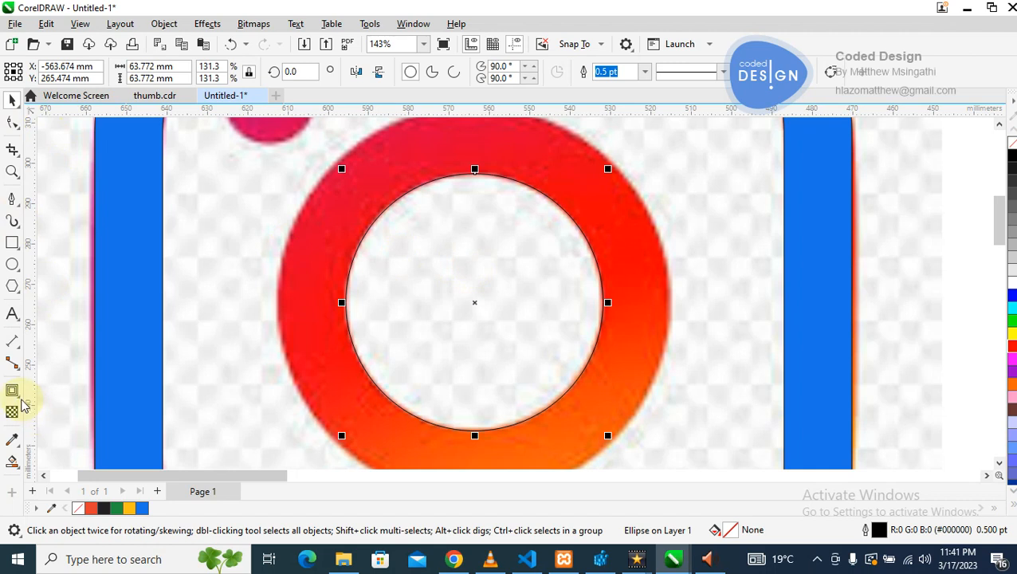
- Add an outward contour of about 17 mm to the circle and smart-fill the resulting ring with blue
{"action": "left_click", "coordinate": [20, 400]}
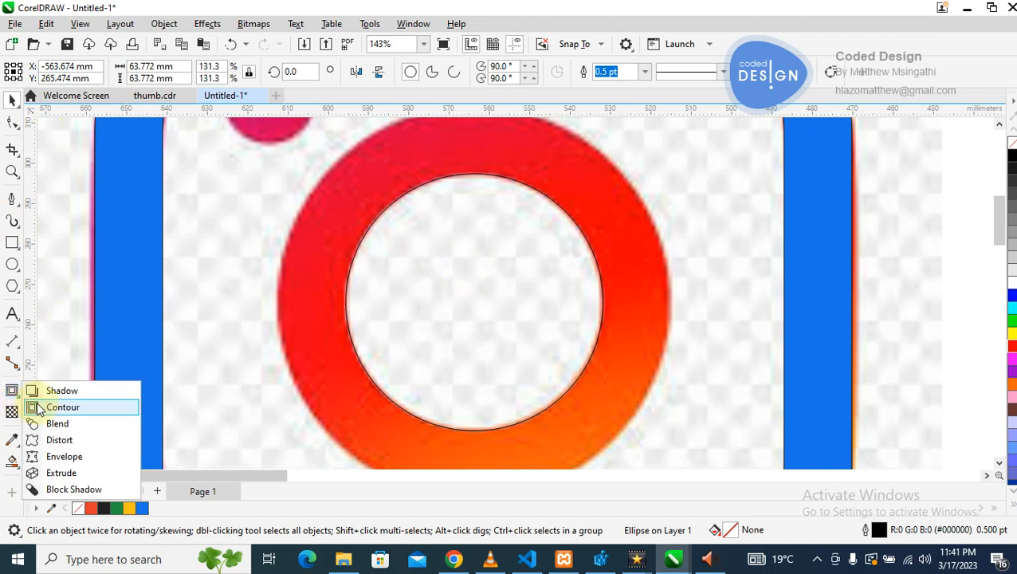
{"action": "left_click", "coordinate": [36, 408]}
{"action": "left_click_drag", "start_coordinate": [363, 311], "coordinate": [280, 330]}
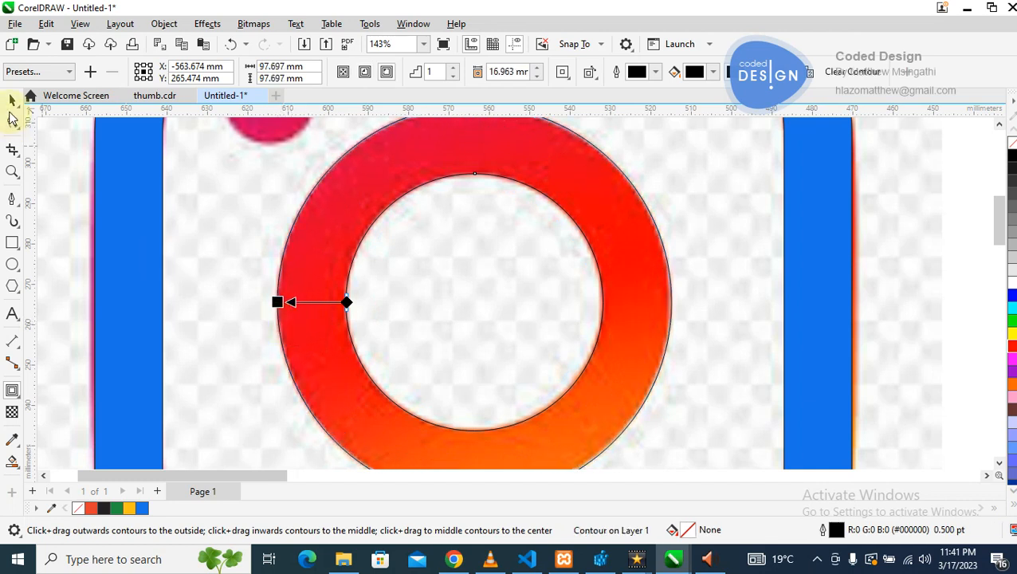
{"action": "left_click", "coordinate": [12, 461]}
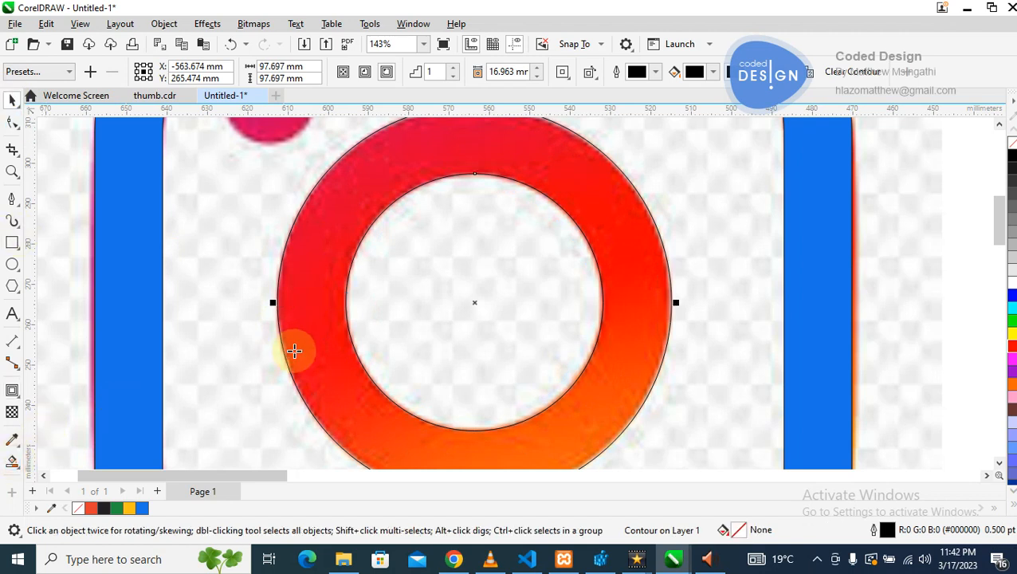
{"action": "left_click", "coordinate": [318, 348]}
- Draw a circle about 22 mm in diameter over the logo's small dot, align it and fill it with blue (#1A73E8)
{"action": "key", "text": "F3"}
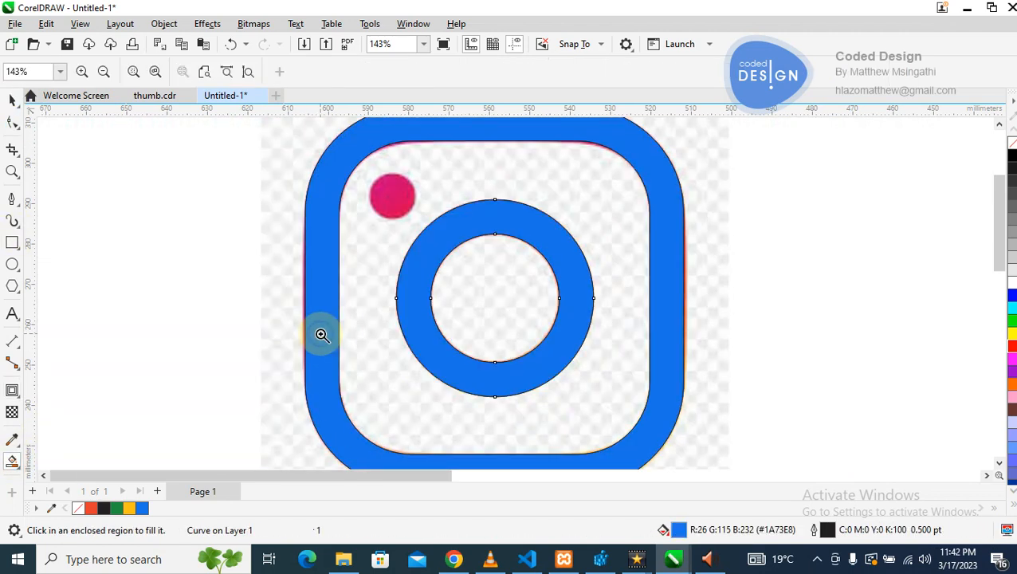
{"action": "left_click", "coordinate": [465, 229]}
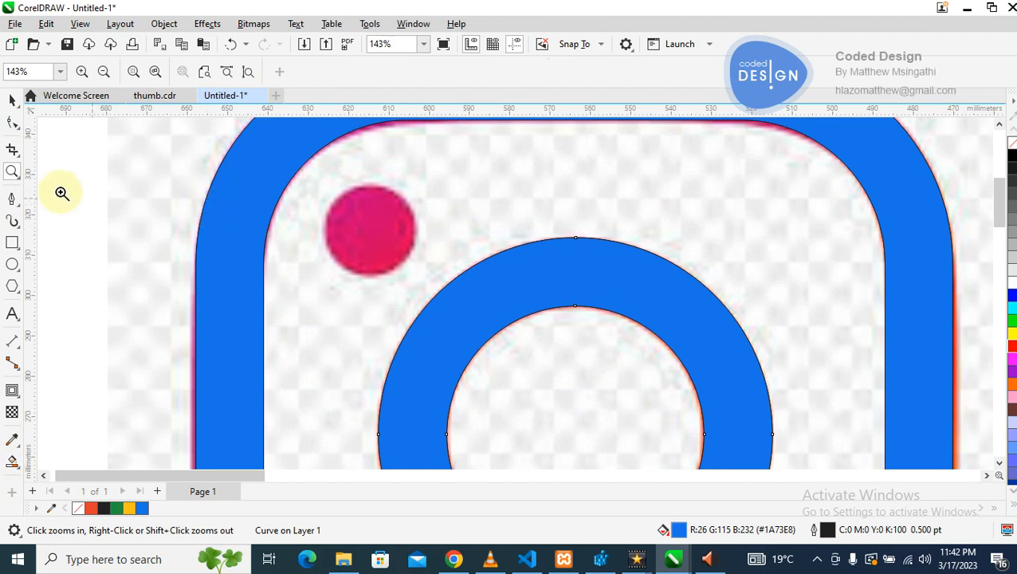
{"action": "key", "text": "space"}
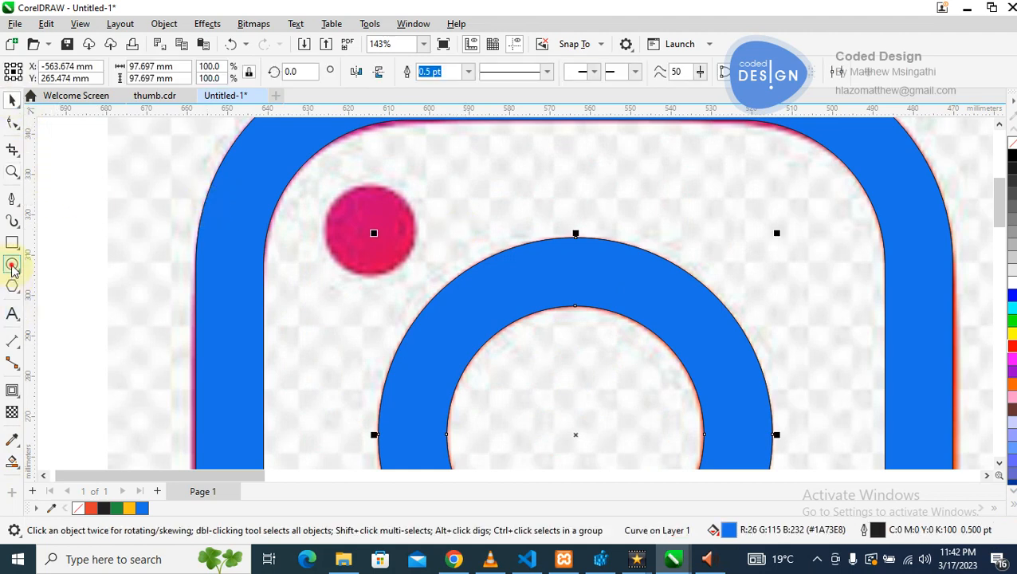
{"action": "key", "text": "F7"}
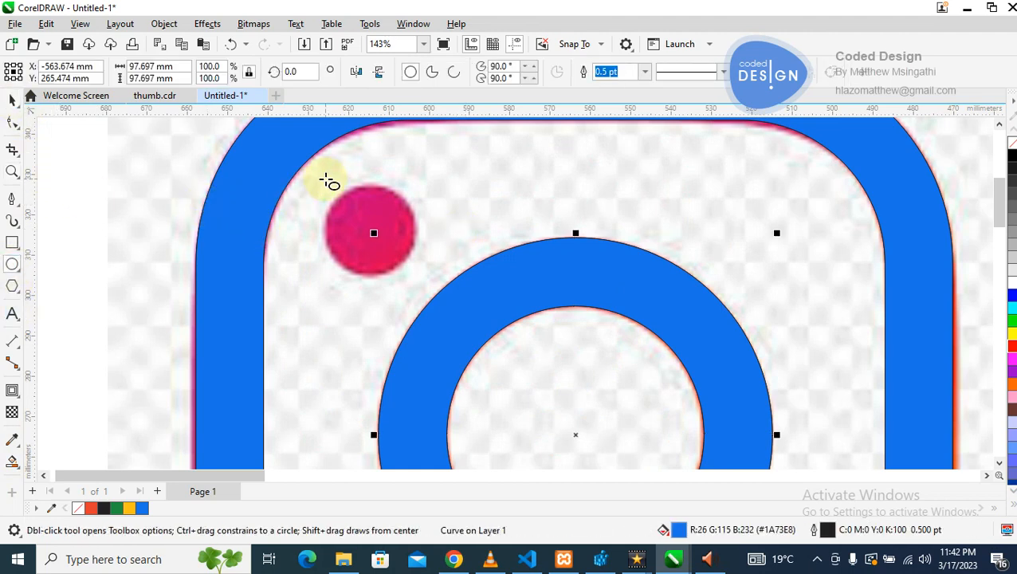
{"action": "left_click_drag", "start_coordinate": [329, 185], "coordinate": [423, 255]}
{"action": "left_click", "coordinate": [12, 99]}
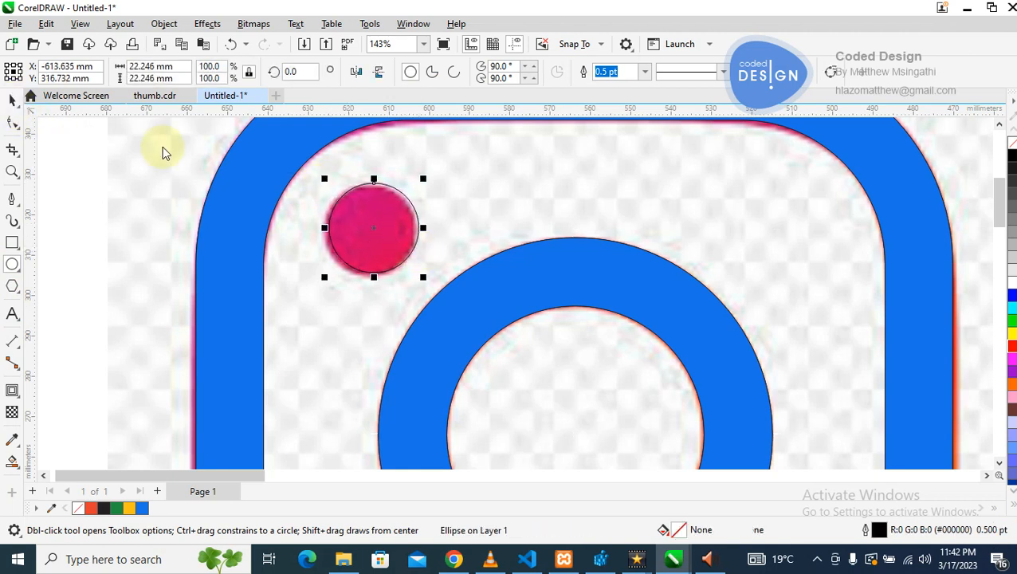
{"action": "left_click_drag", "start_coordinate": [366, 215], "coordinate": [365, 216]}
{"action": "left_click", "coordinate": [144, 508]}
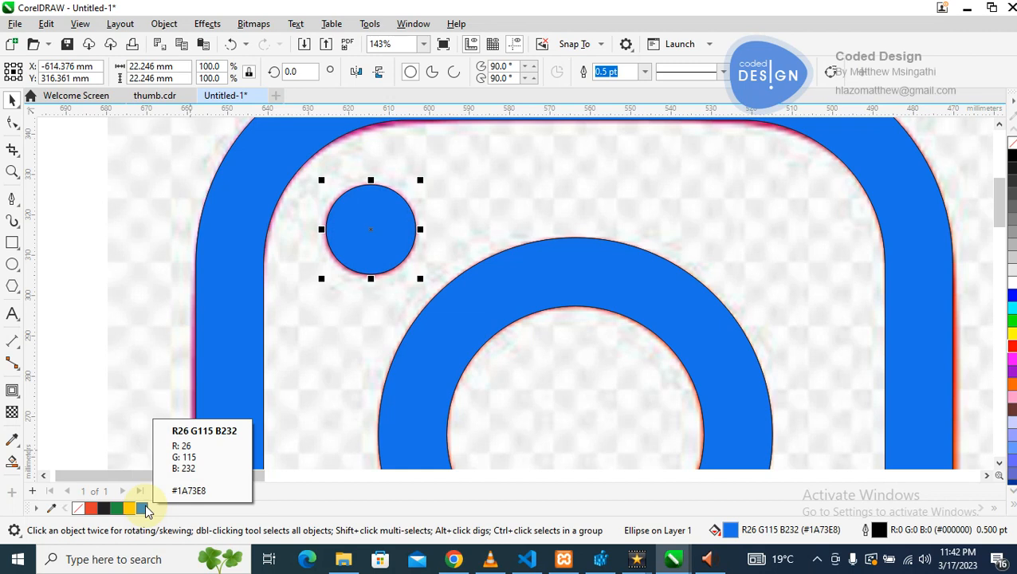
- Move the blue frame, ring and dot together about 240 mm to the right of the reference image and remove their outlines
{"action": "key", "text": "z"}
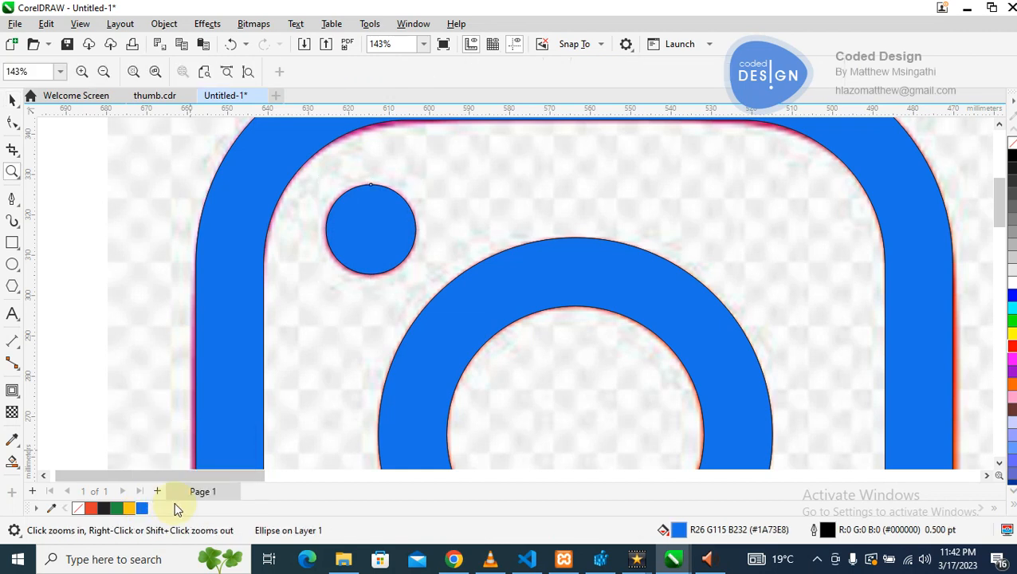
{"action": "right_click", "coordinate": [429, 354]}
{"action": "right_click", "coordinate": [430, 351]}
{"action": "left_click", "coordinate": [12, 100]}
{"action": "left_click", "coordinate": [479, 244]}
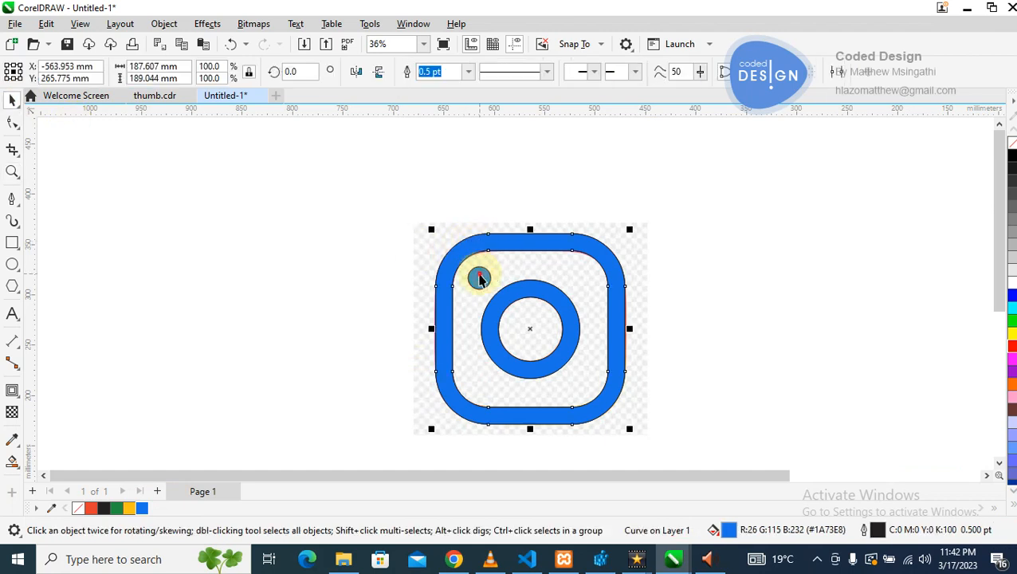
{"action": "left_click", "coordinate": [479, 277], "text": "shift"}
{"action": "left_click", "coordinate": [399, 213]}
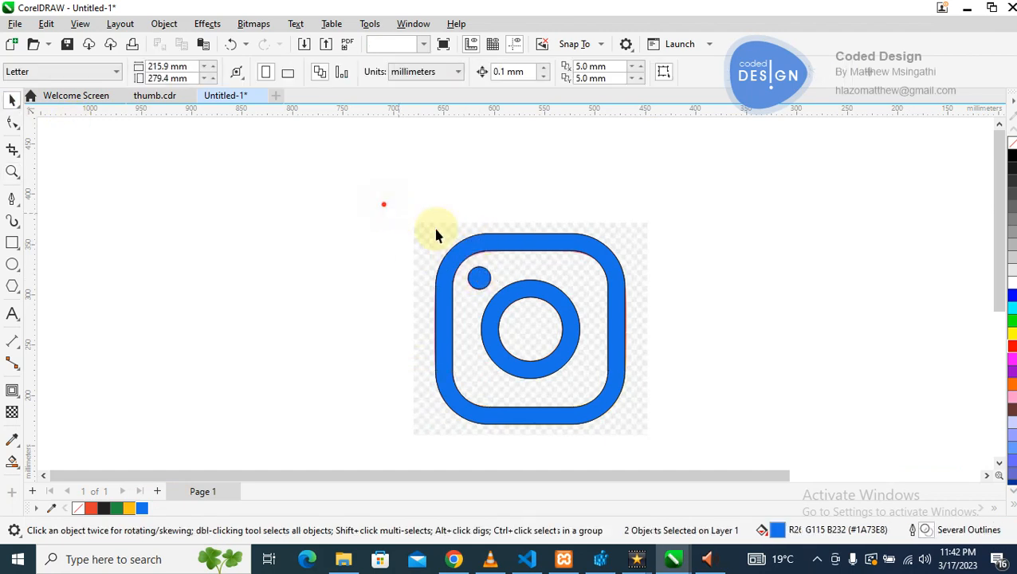
{"action": "left_click_drag", "start_coordinate": [535, 338], "coordinate": [535, 337]}
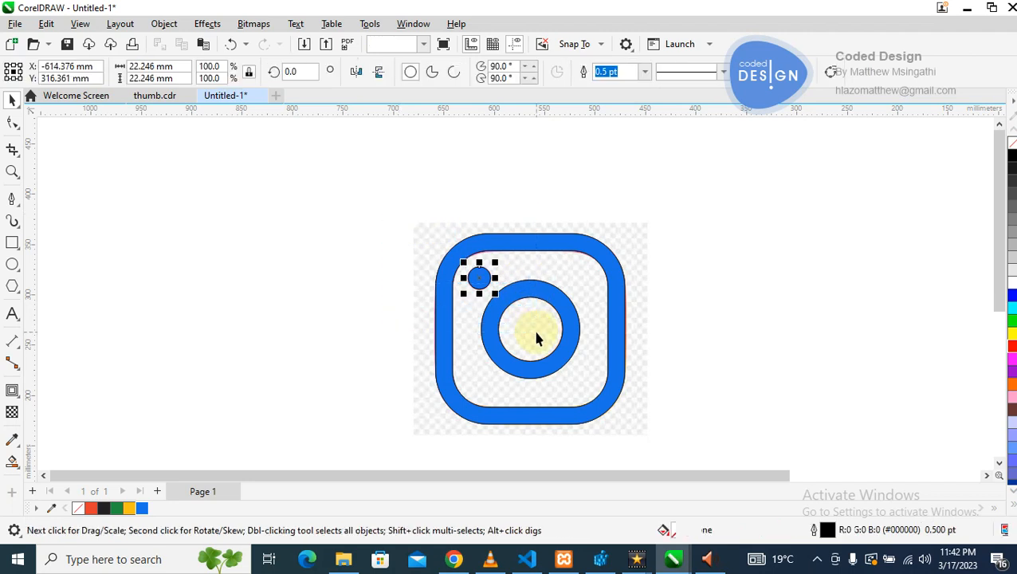
{"action": "left_click", "coordinate": [525, 248], "text": "shift"}
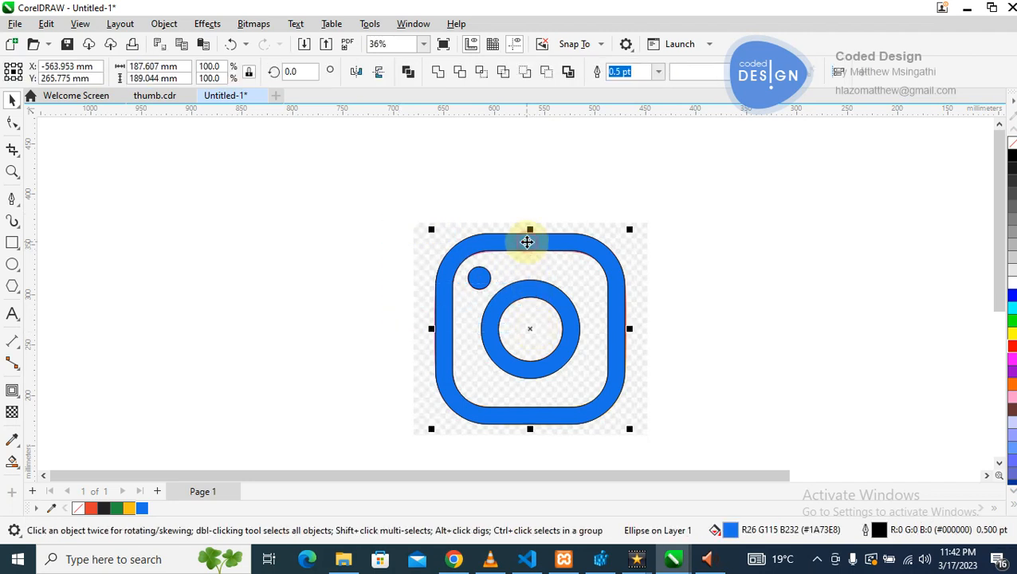
{"action": "left_click", "coordinate": [524, 291], "text": "shift"}
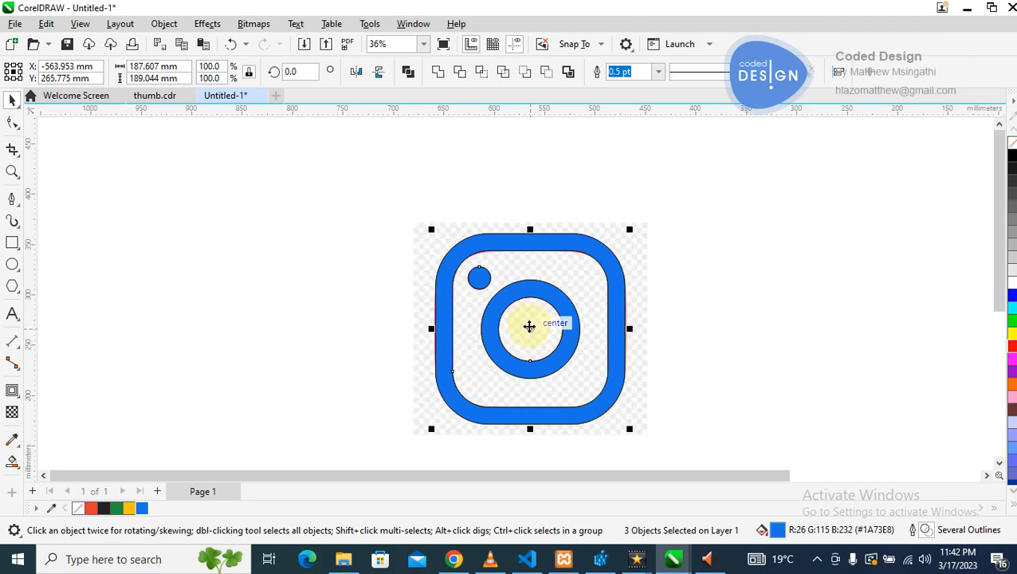
{"action": "left_click_drag", "start_coordinate": [529, 326], "coordinate": [772, 323]}
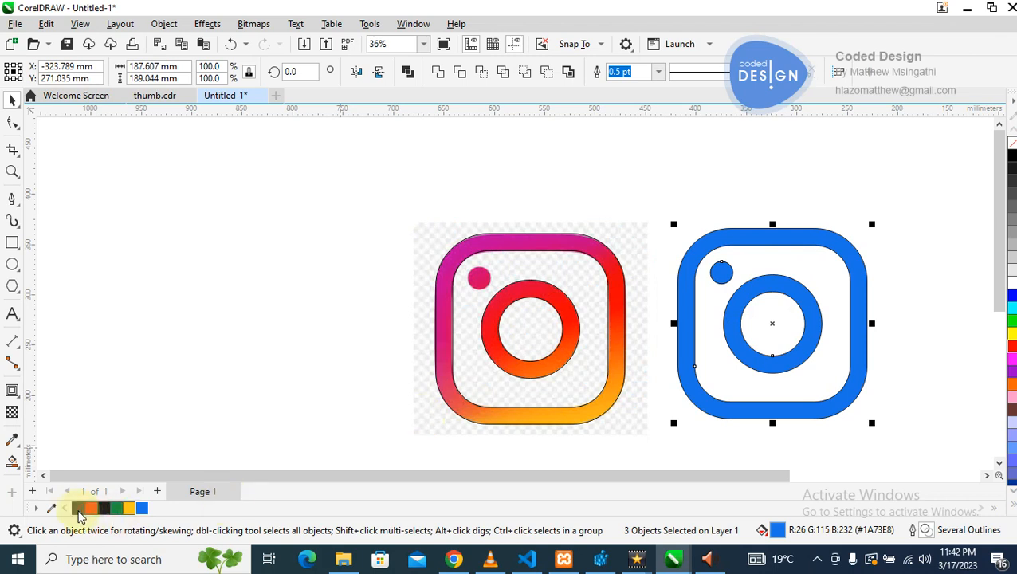
- Delete the leftover rectangle, circle and contour outlines lying over the reference image
{"action": "left_click_drag", "start_coordinate": [275, 183], "coordinate": [592, 401]}
{"action": "left_click_drag", "start_coordinate": [634, 433], "coordinate": [636, 436]}
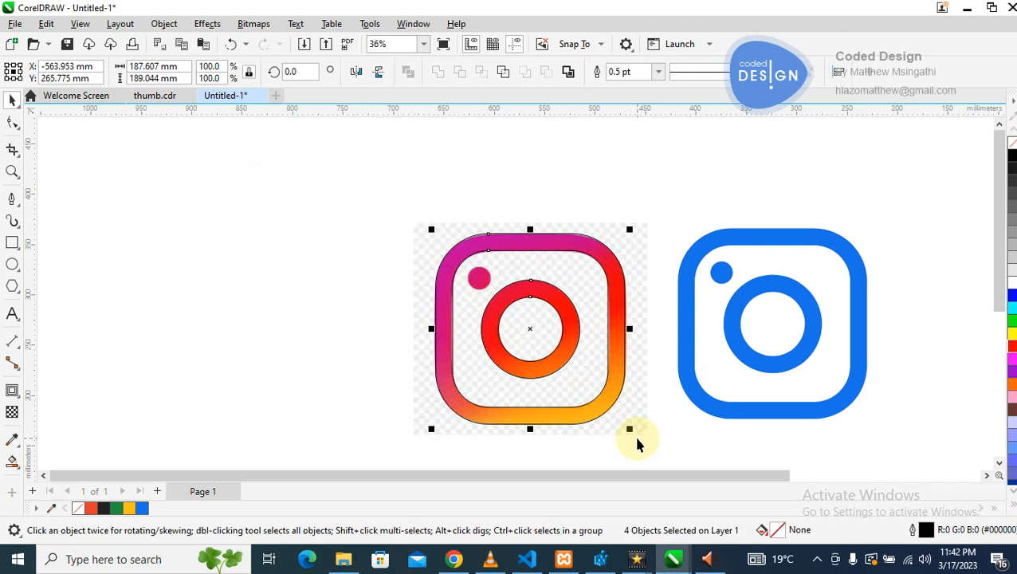
{"action": "key", "text": "Delete"}
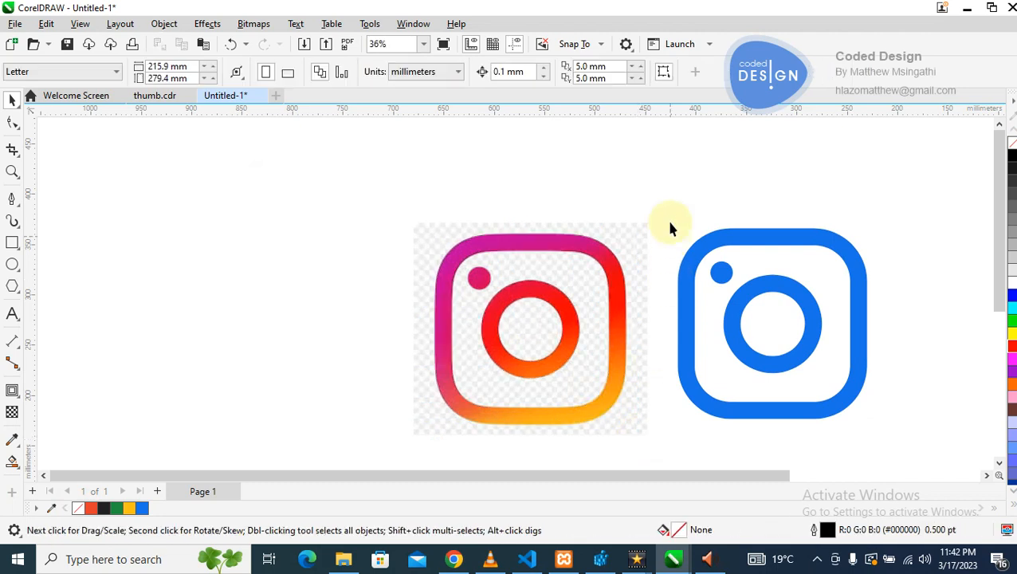
{"action": "left_click_drag", "start_coordinate": [660, 182], "coordinate": [894, 438]}
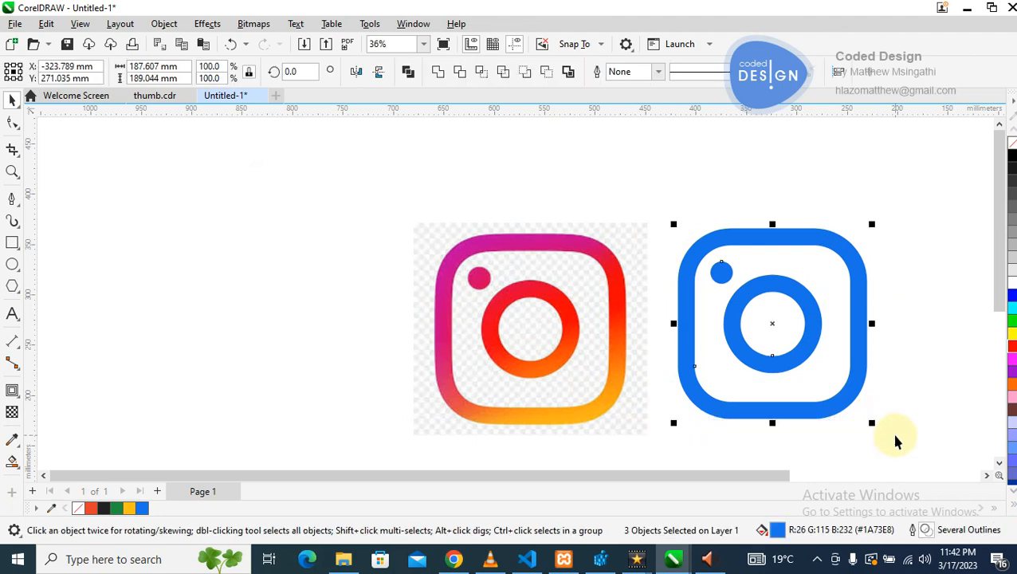
{"action": "left_click", "coordinate": [284, 349]}
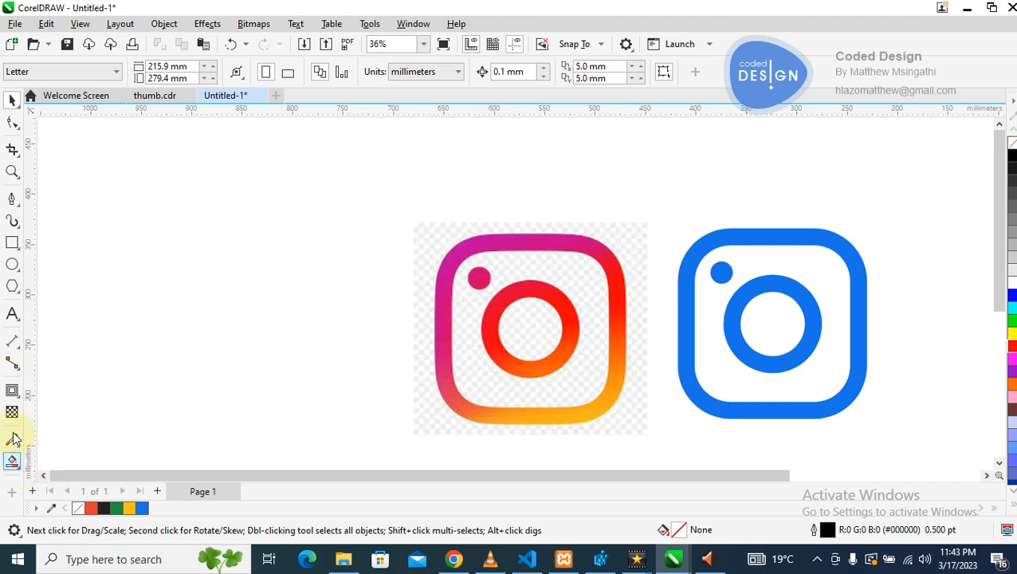
- Apply a linear fountain fill to the grouped blue logo, running diagonally from its upper-left corner to its lower-right corner
{"action": "left_click", "coordinate": [22, 474]}
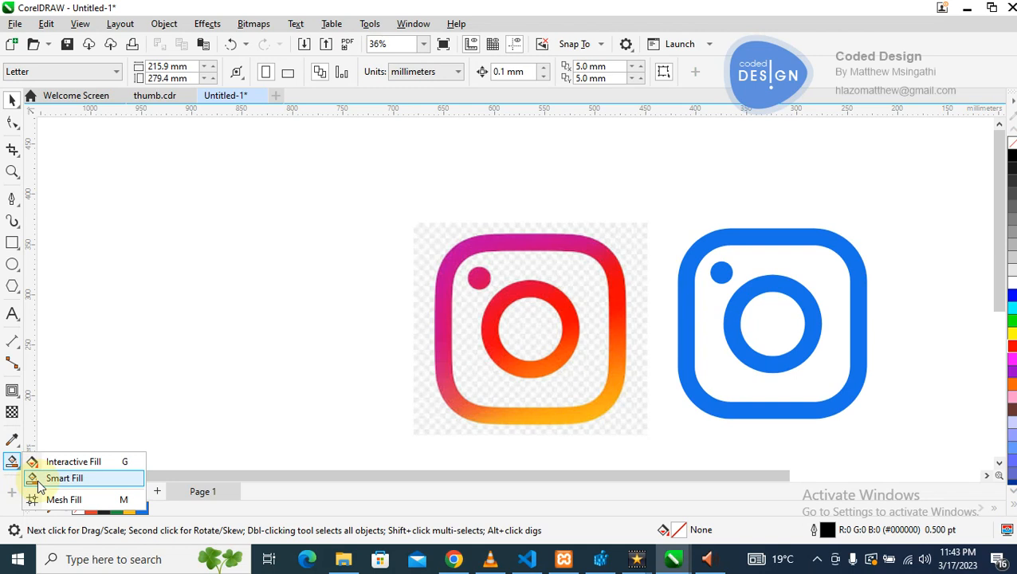
{"action": "left_click", "coordinate": [58, 466]}
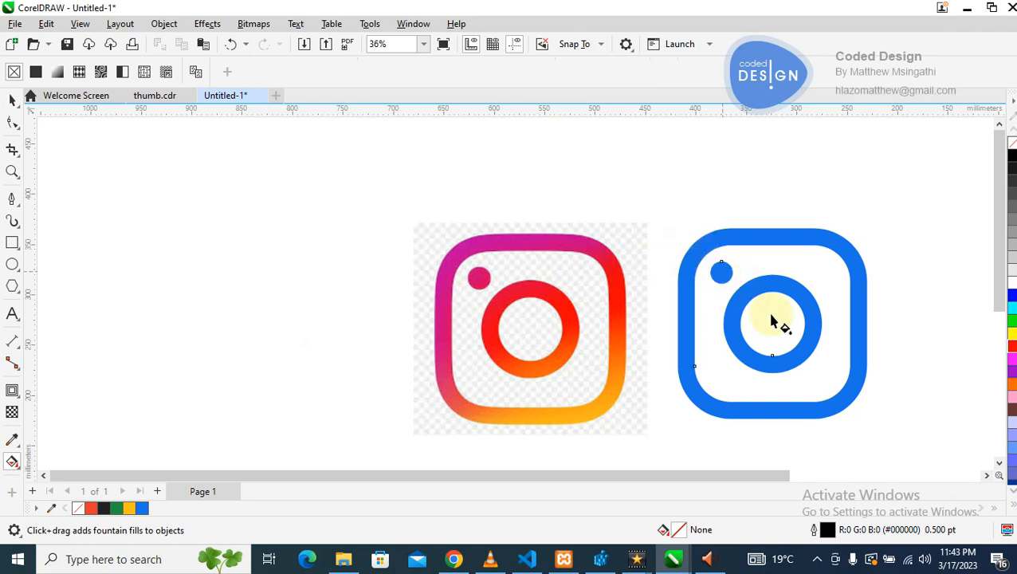
{"action": "left_click", "coordinate": [800, 349]}
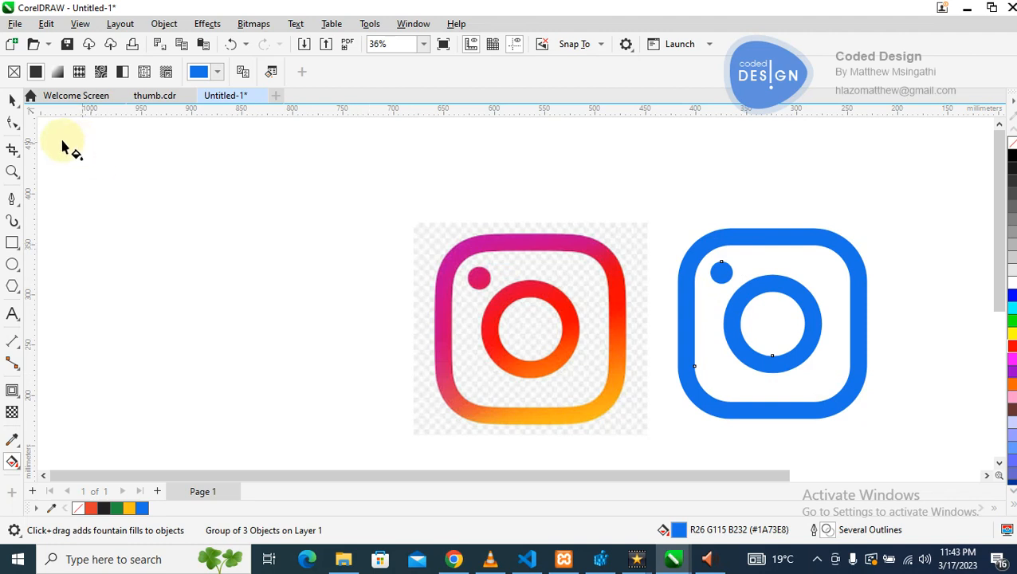
{"action": "left_click", "coordinate": [12, 100]}
{"action": "key", "text": "z"}
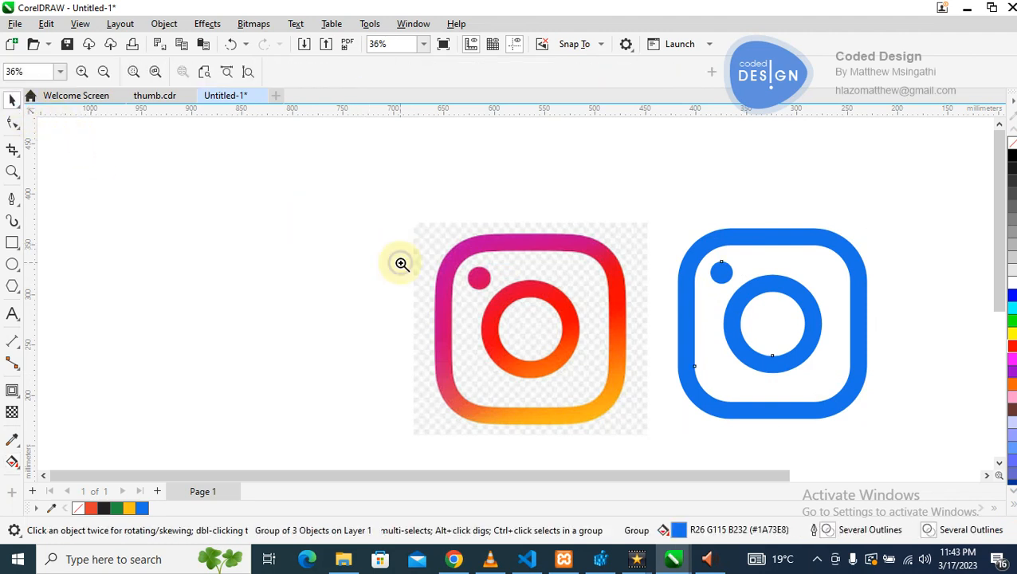
{"action": "key", "text": "F3"}
{"action": "left_click", "coordinate": [623, 313]}
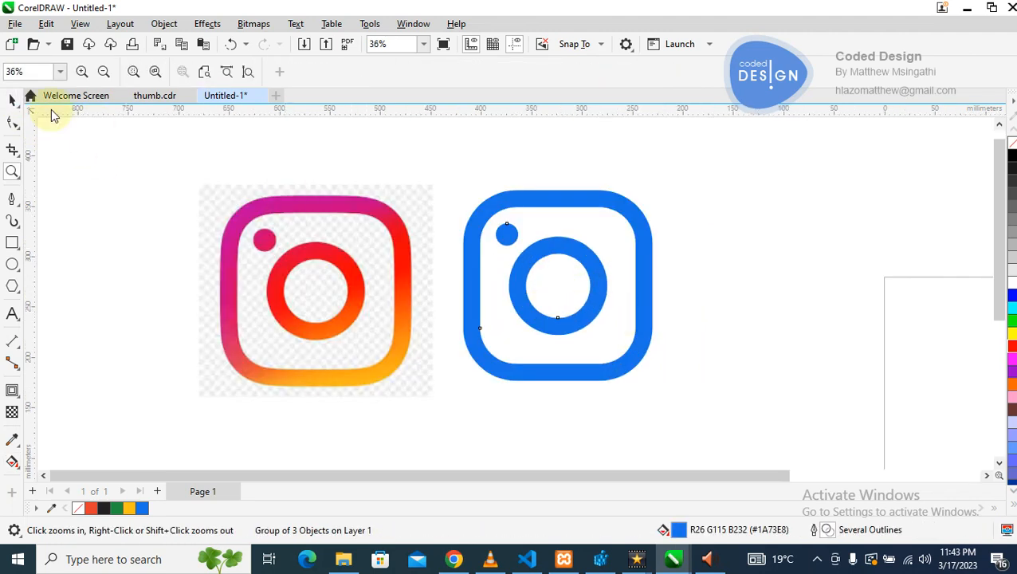
{"action": "key", "text": "space"}
{"action": "left_click", "coordinate": [488, 201]}
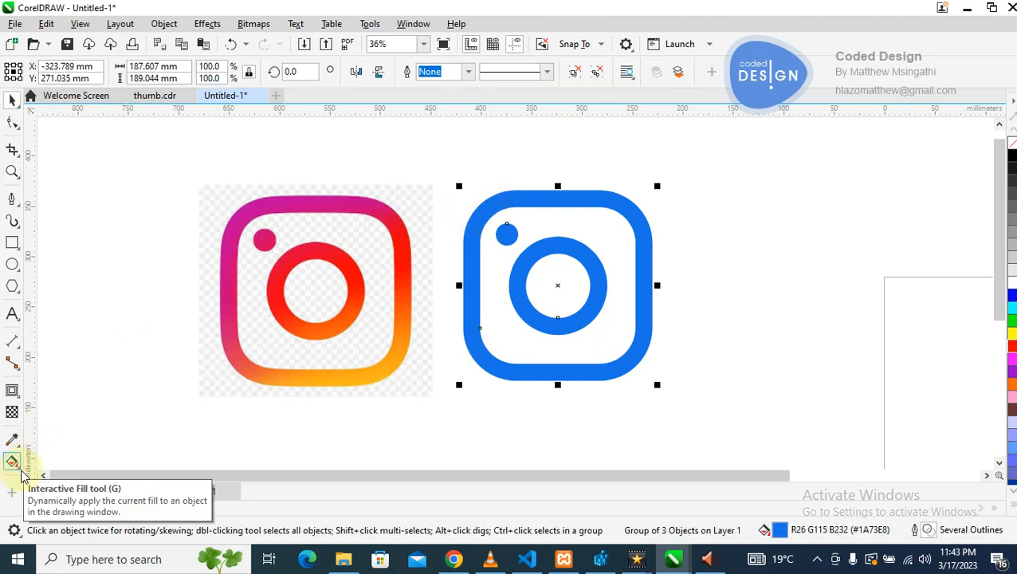
{"action": "left_click", "coordinate": [12, 462]}
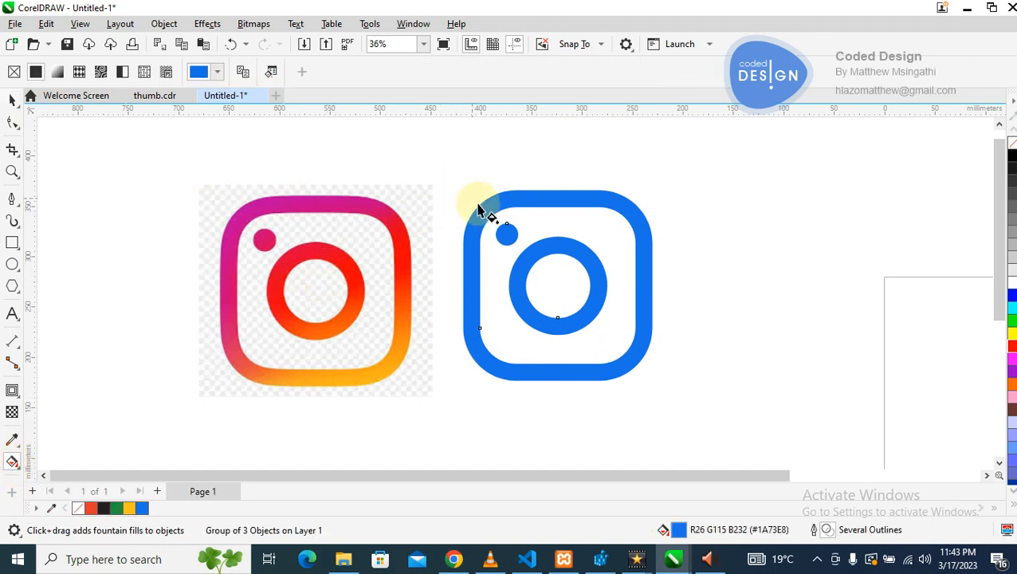
{"action": "left_click_drag", "start_coordinate": [482, 209], "coordinate": [629, 364]}
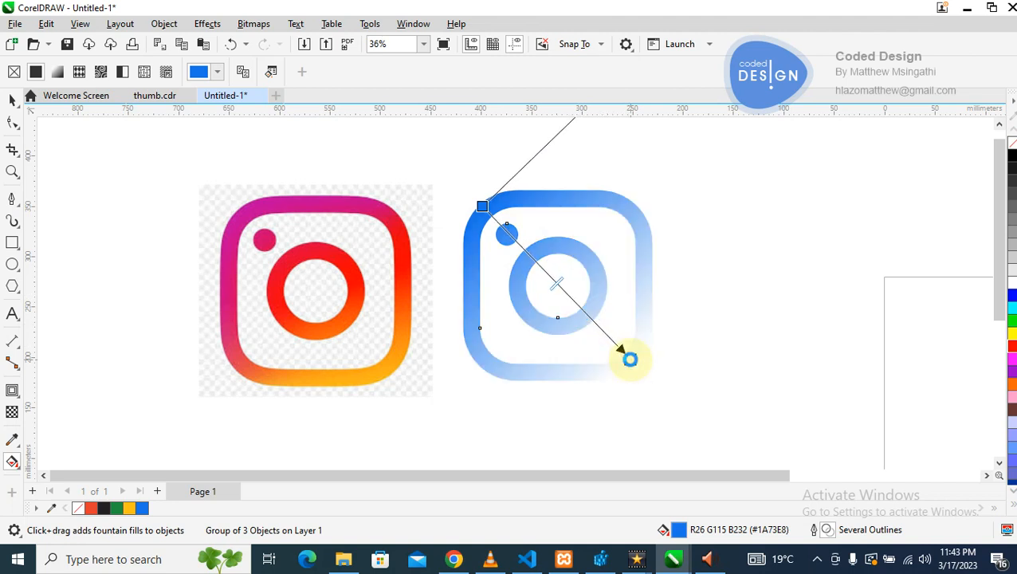
- Set the gradient's end node to orange (#FAB319) sampled from the lower-right corner of the reference logo
{"action": "left_click", "coordinate": [630, 360]}
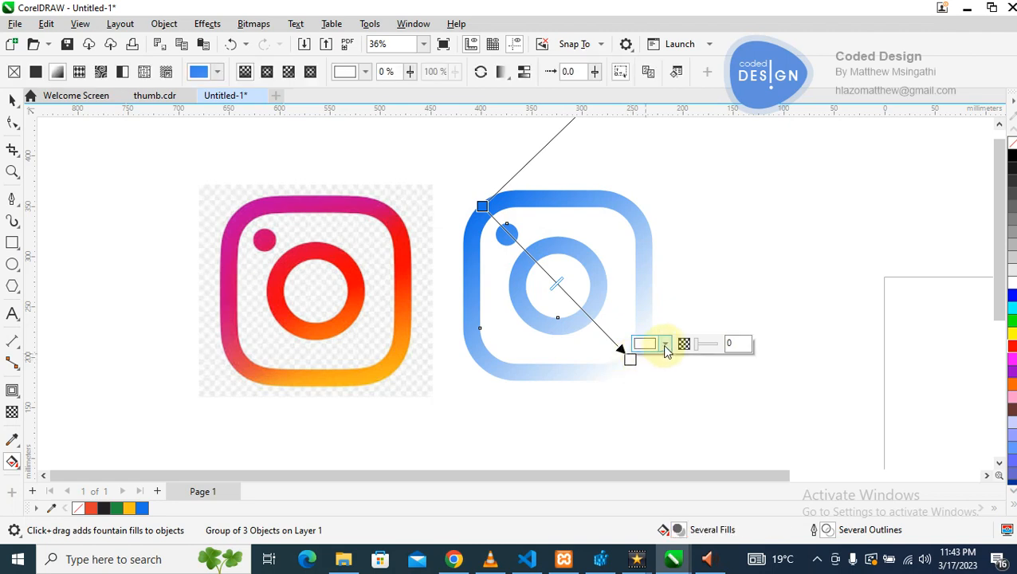
{"action": "left_click", "coordinate": [664, 345]}
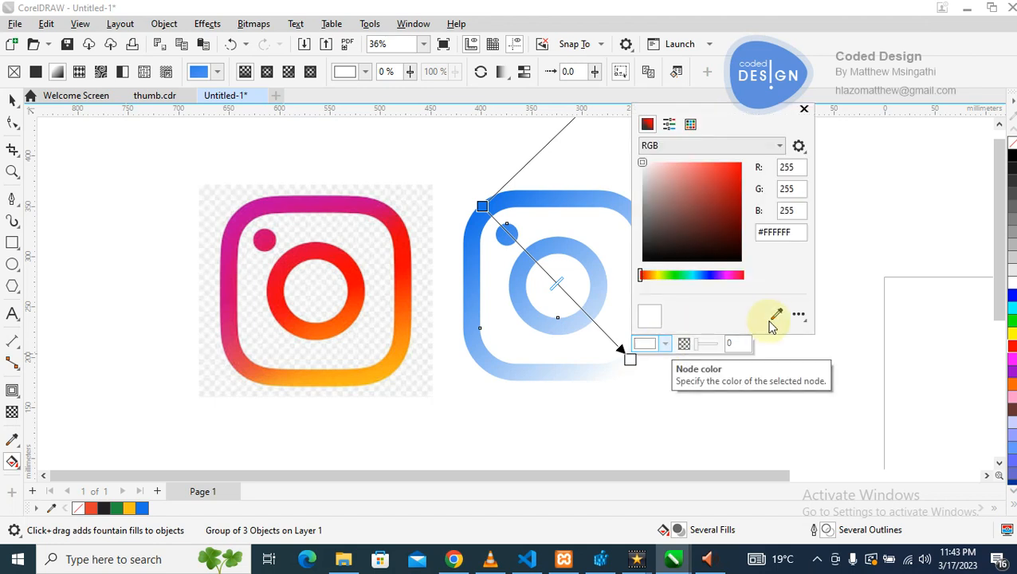
{"action": "left_click", "coordinate": [778, 312]}
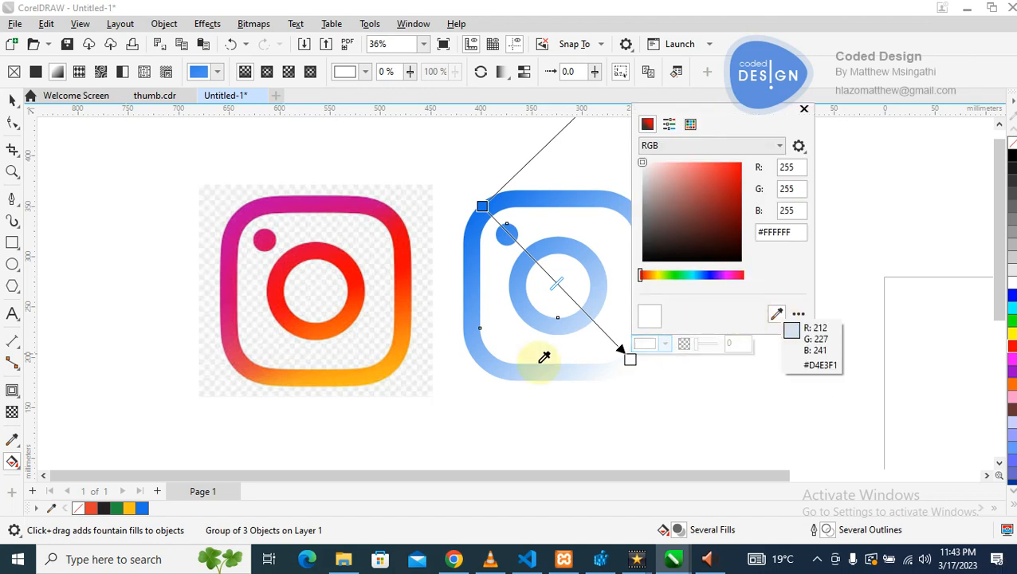
{"action": "left_click", "coordinate": [387, 377]}
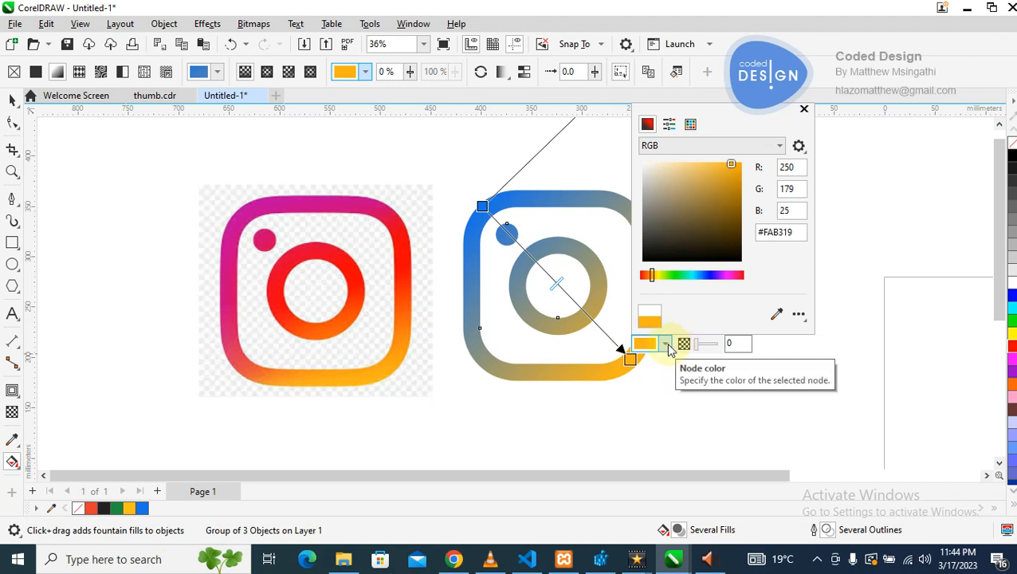
- Set the gradient's start node to magenta (#C2079C) sampled from the upper-left corner of the reference logo
{"action": "left_click", "coordinate": [480, 206]}
{"action": "left_click", "coordinate": [481, 206]}
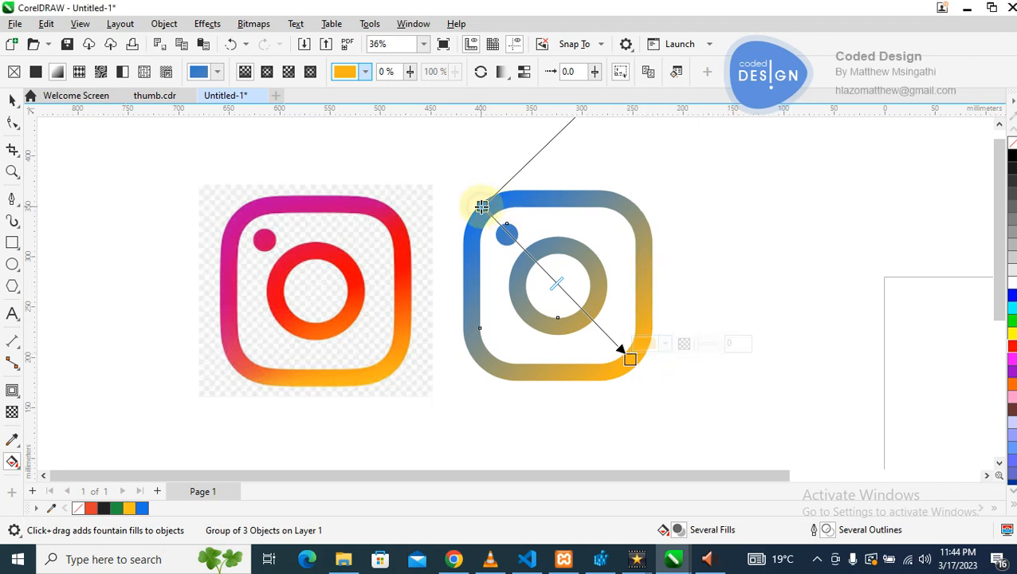
{"action": "left_click", "coordinate": [519, 191]}
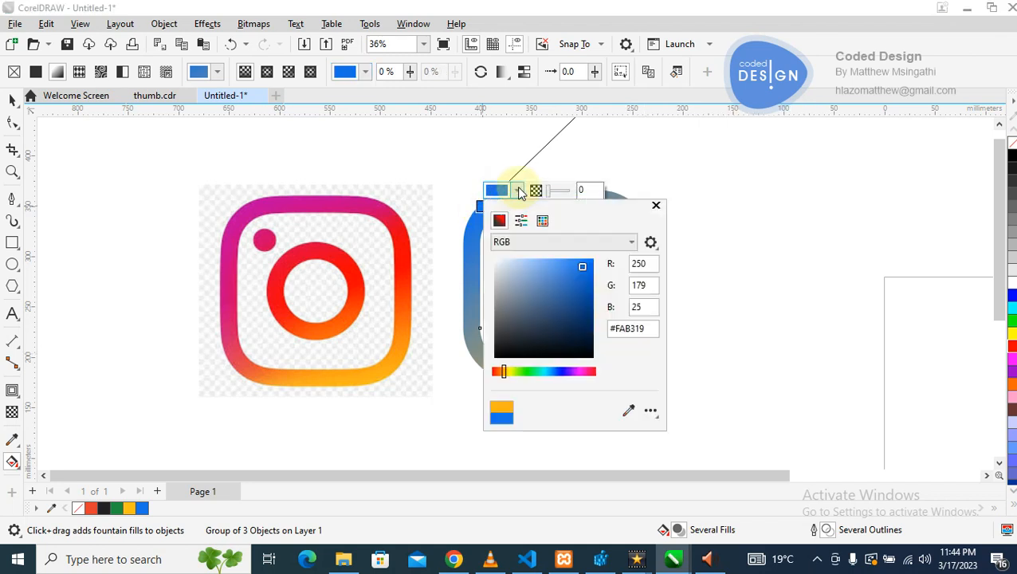
{"action": "left_click", "coordinate": [629, 431]}
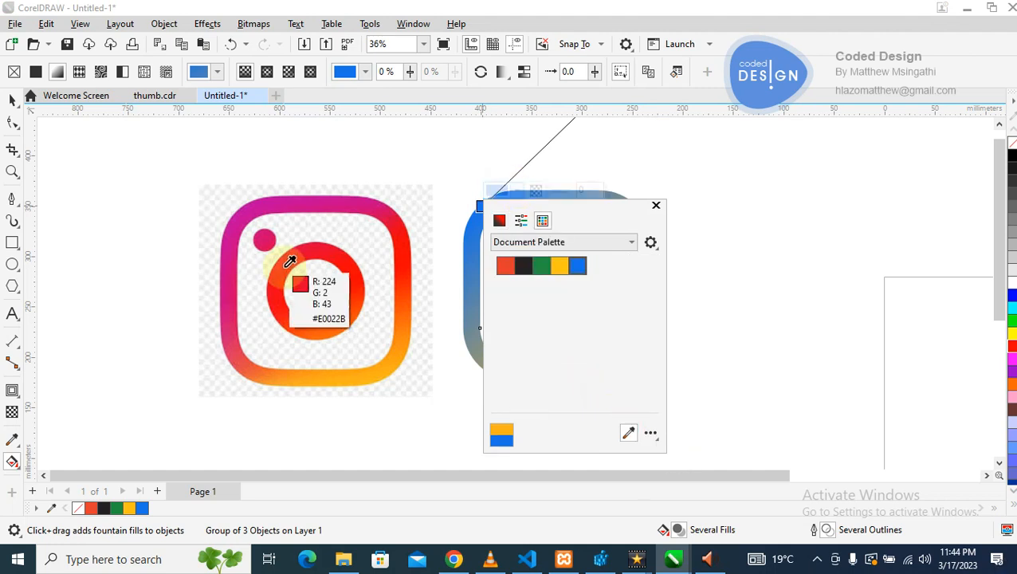
{"action": "left_click", "coordinate": [242, 210]}
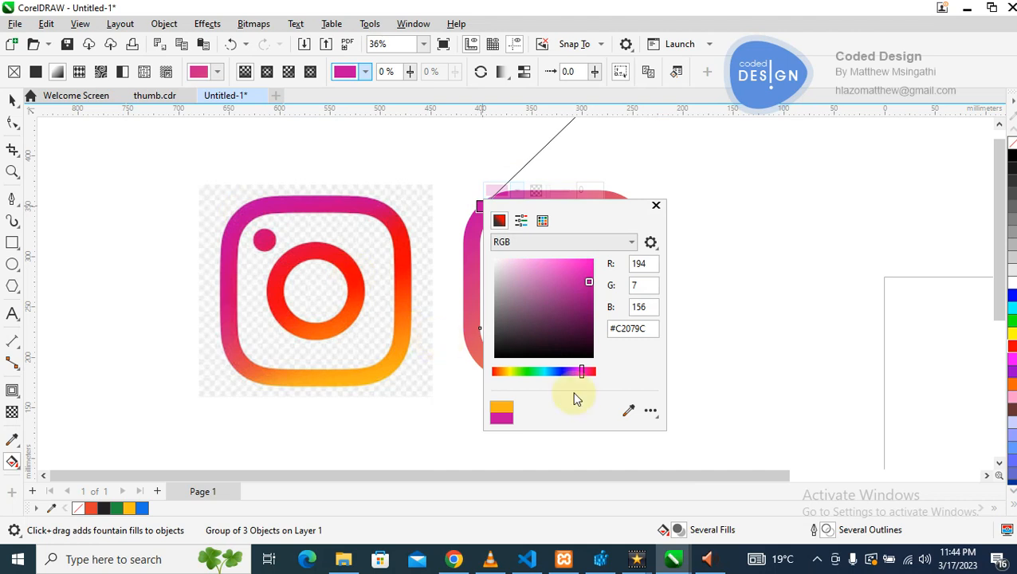
{"action": "left_click", "coordinate": [733, 345]}
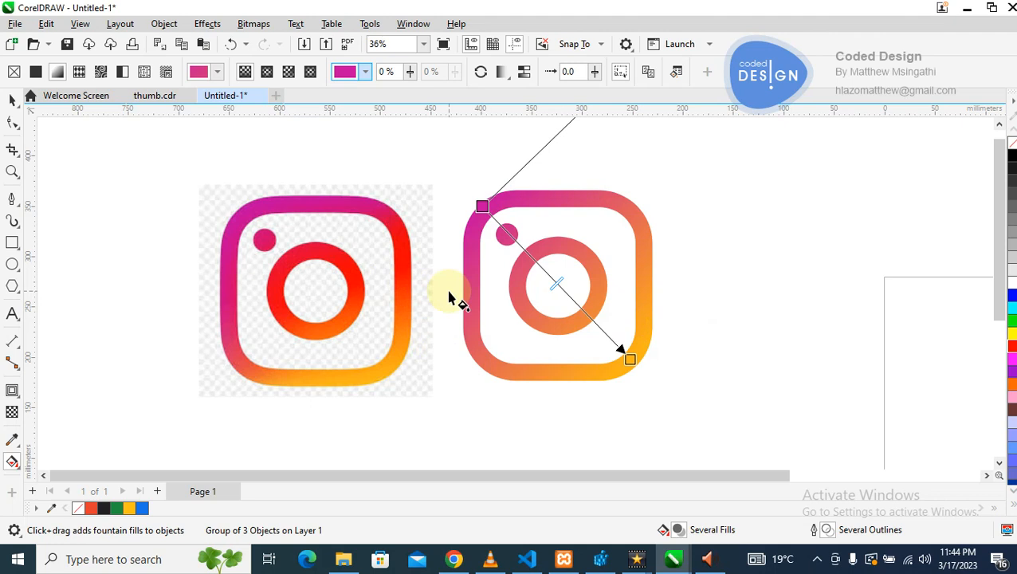
- Add a gradient node at 41% and colour it red (#F11612) sampled from the ring of the reference logo
{"action": "left_click", "coordinate": [544, 270]}
{"action": "double_click", "coordinate": [544, 269]}
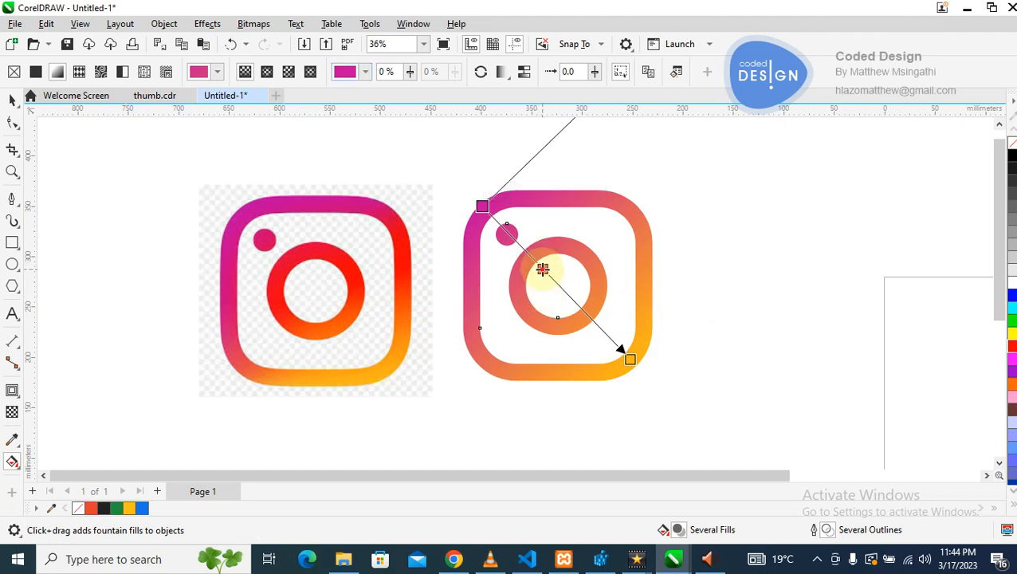
{"action": "left_click", "coordinate": [542, 270]}
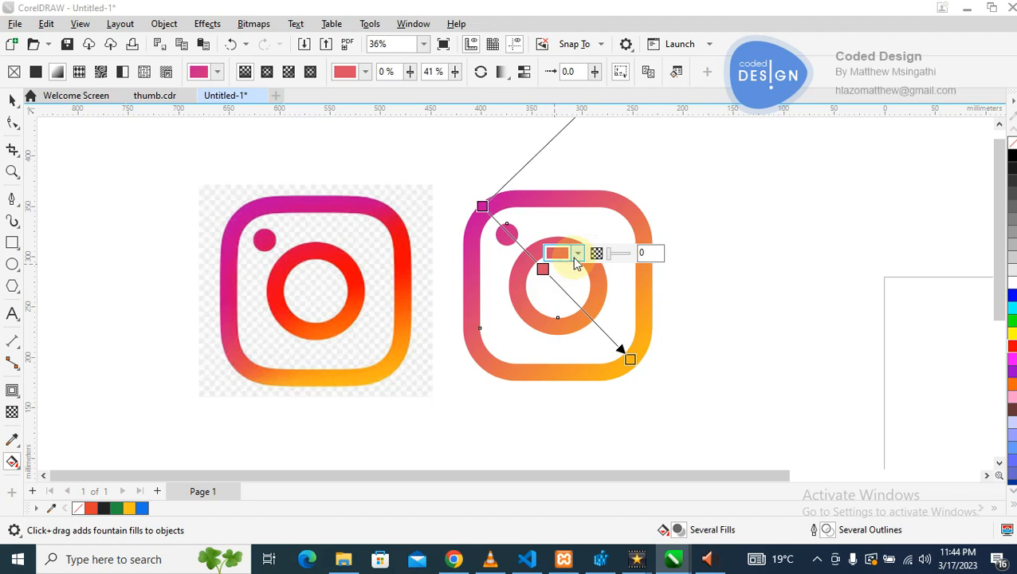
{"action": "left_click", "coordinate": [578, 255]}
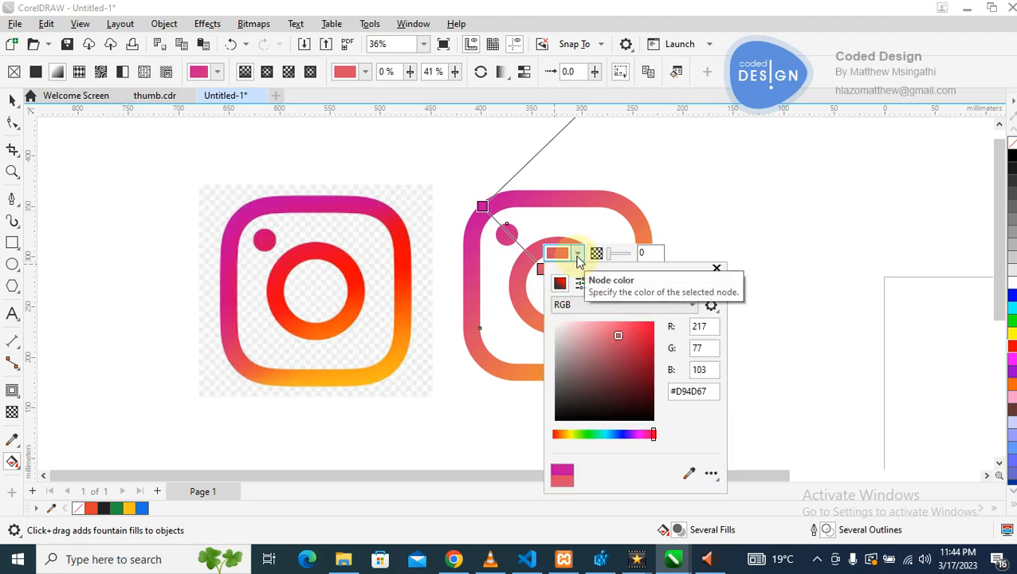
{"action": "left_click", "coordinate": [688, 476]}
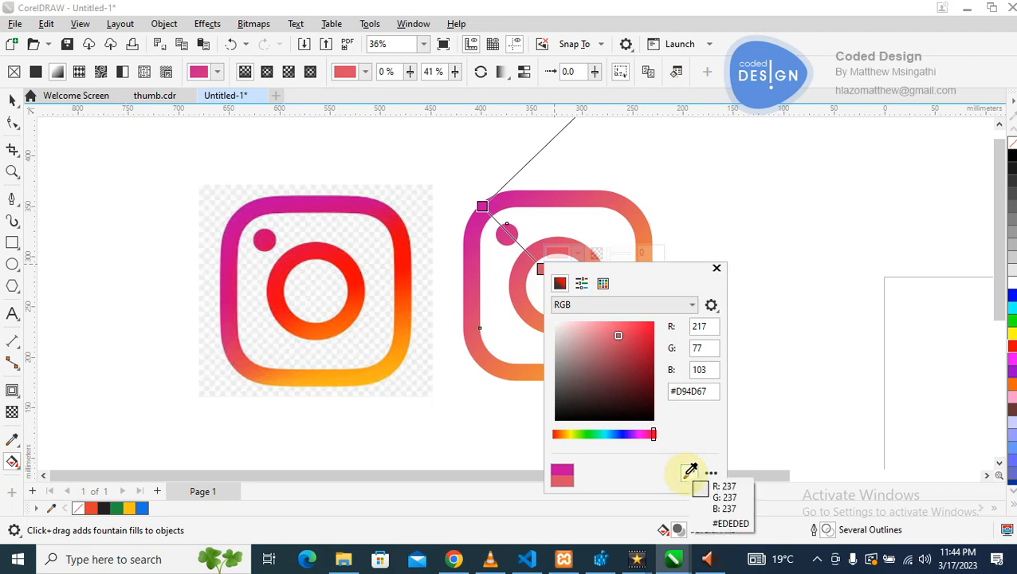
{"action": "left_click", "coordinate": [286, 315]}
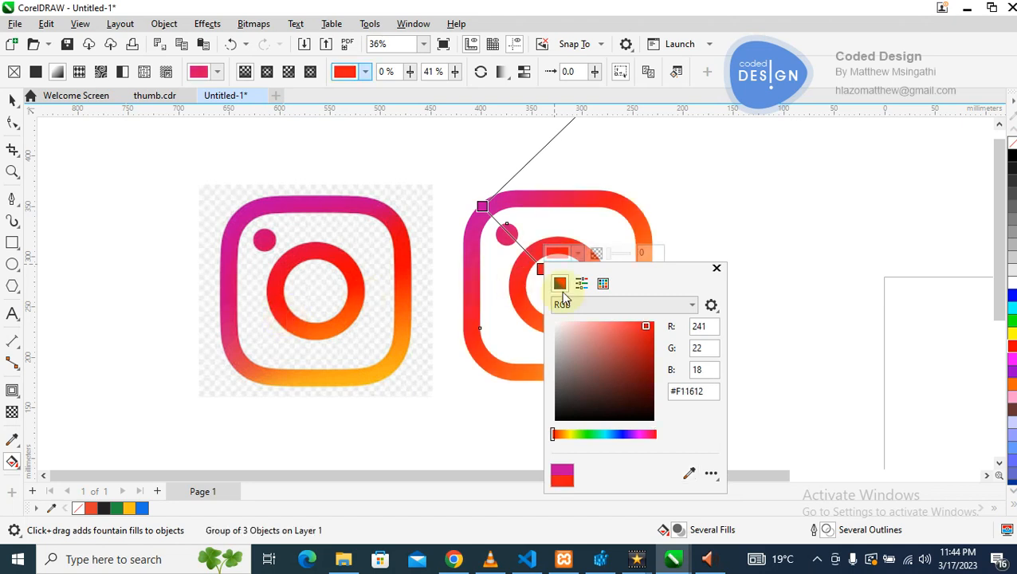
{"action": "left_click", "coordinate": [717, 268]}
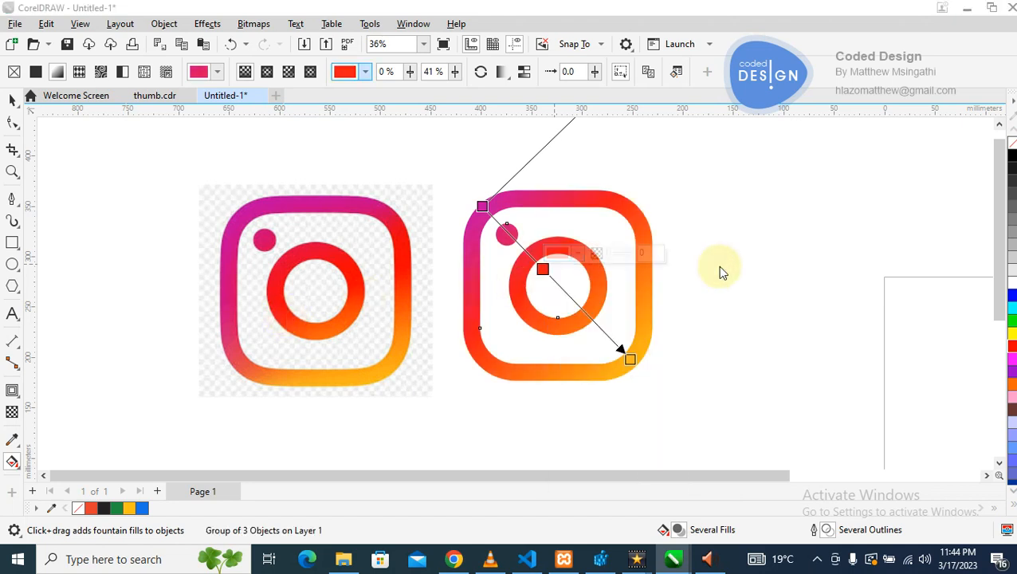
- Add two gradient nodes, one at 70% and one near the orange end, and move the red node to 48%
{"action": "left_click", "coordinate": [618, 348]}
{"action": "left_click_drag", "start_coordinate": [132, 517], "coordinate": [594, 365]}
{"action": "key", "text": "ctrl+z"}
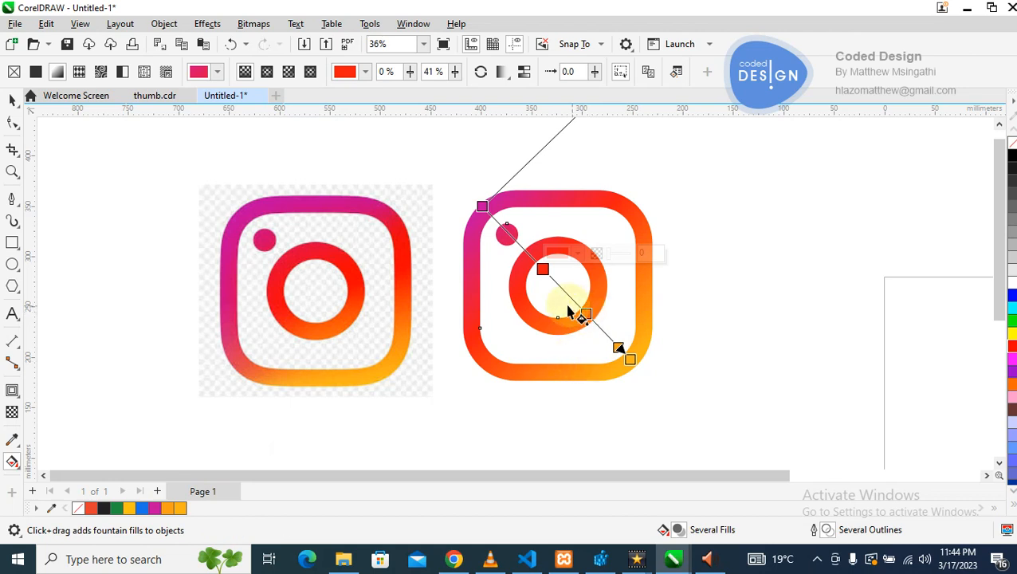
{"action": "double_click", "coordinate": [585, 314]}
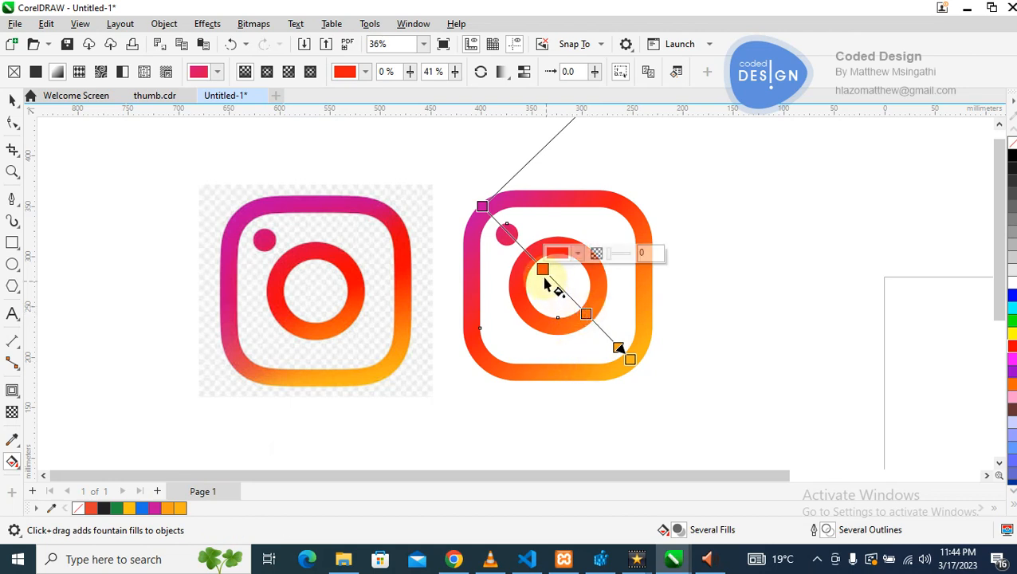
{"action": "left_click_drag", "start_coordinate": [548, 273], "coordinate": [553, 278]}
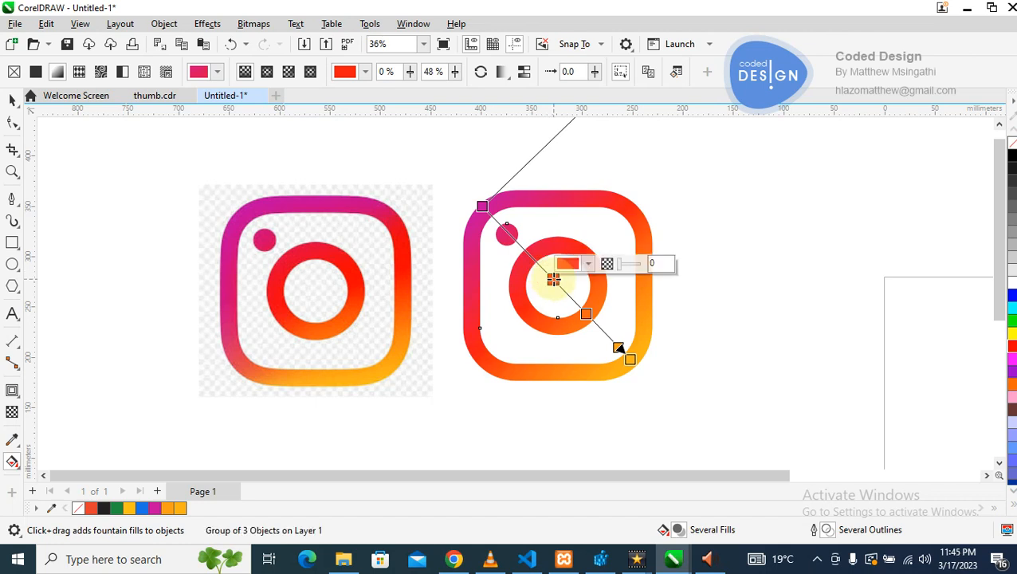
- Recolour the 70% gradient node with the yellow-orange from the document palette and move it to 75%
{"action": "left_click", "coordinate": [586, 313]}
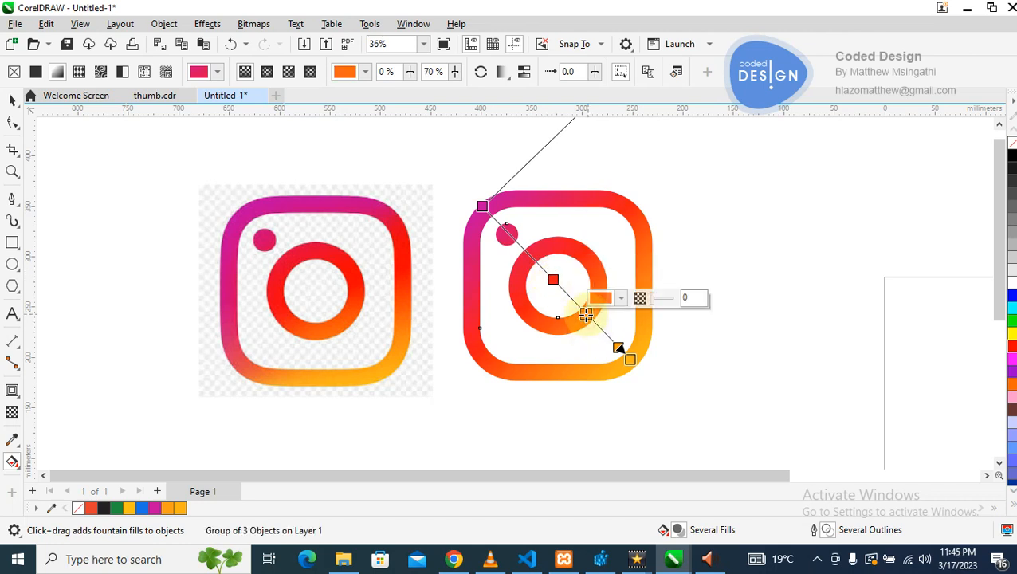
{"action": "left_click", "coordinate": [183, 508]}
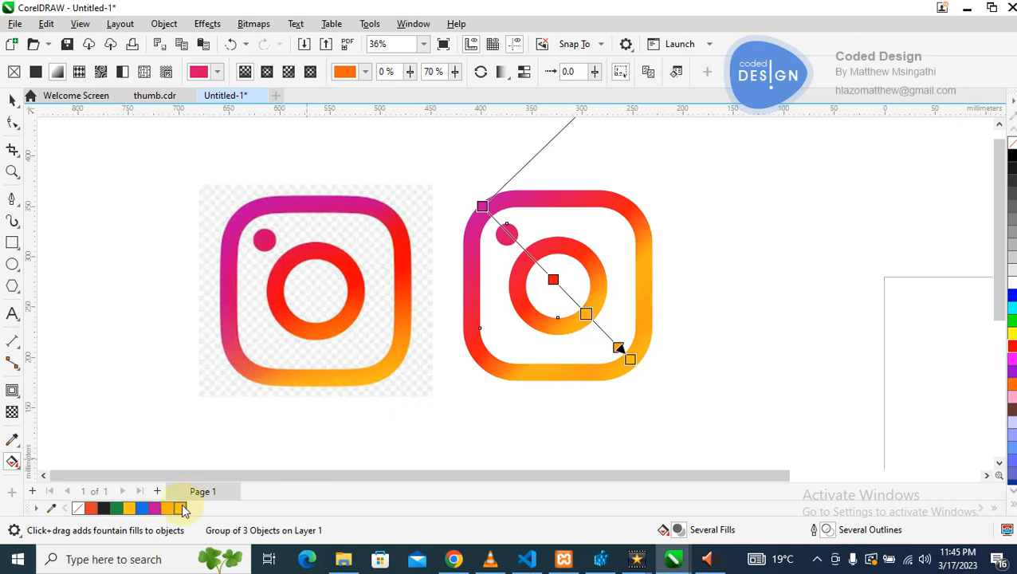
{"action": "left_click", "coordinate": [586, 313]}
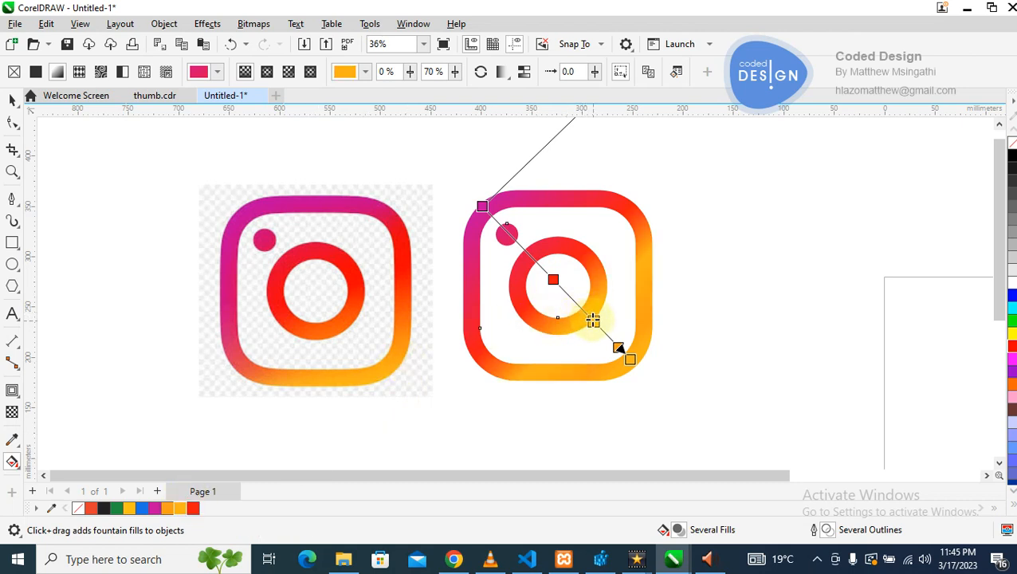
- Add an orange-red node between the red and yellow-orange gradient nodes and move the red node to 44%
{"action": "left_click", "coordinate": [563, 288]}
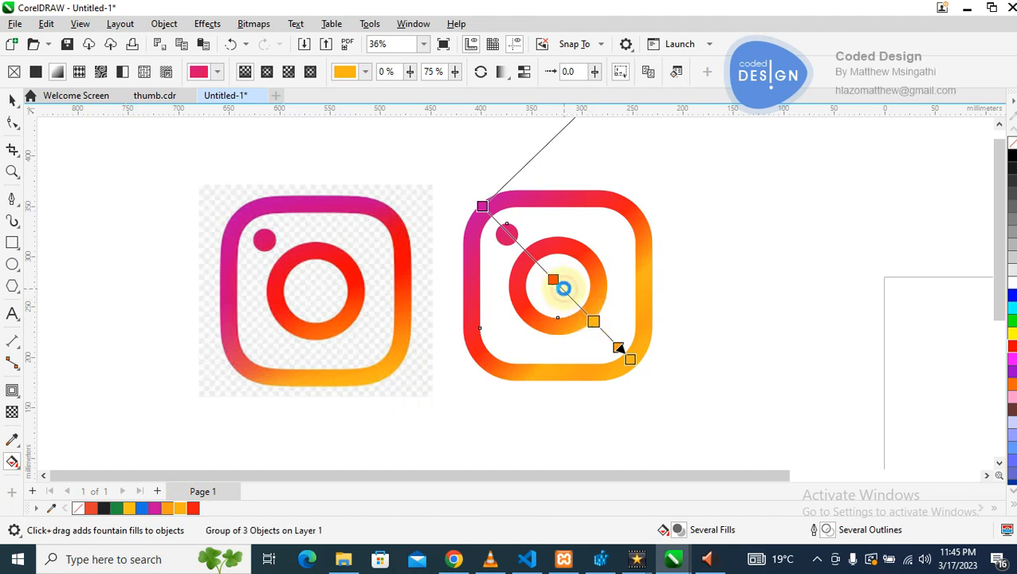
{"action": "left_click_drag", "start_coordinate": [564, 291], "coordinate": [547, 274]}
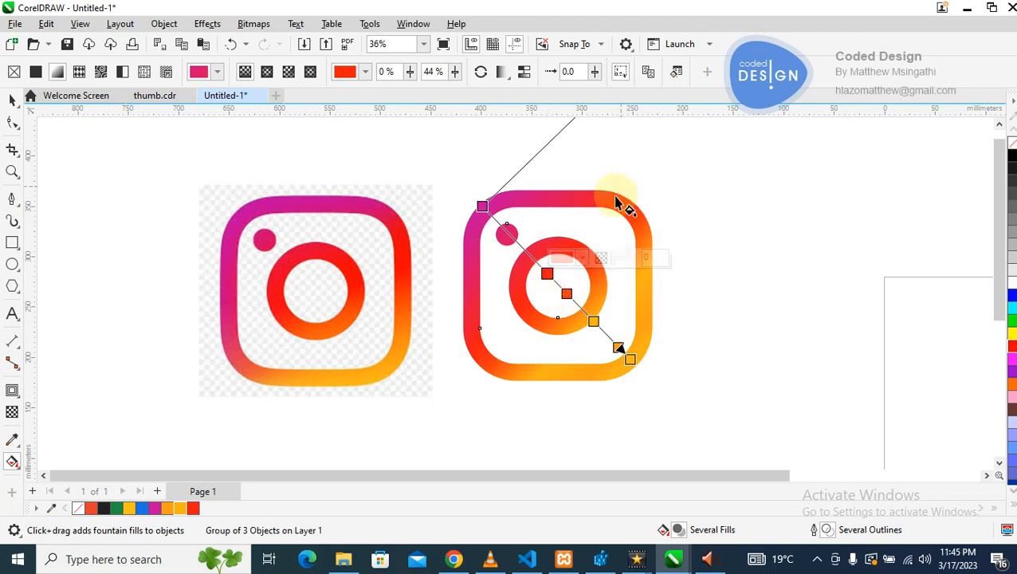
- Extend the gradient's end slightly past the logo's lower-right corner and add a pink node at about 29%, adjusting the red node's spacing
{"action": "left_click_drag", "start_coordinate": [630, 358], "coordinate": [644, 383]}
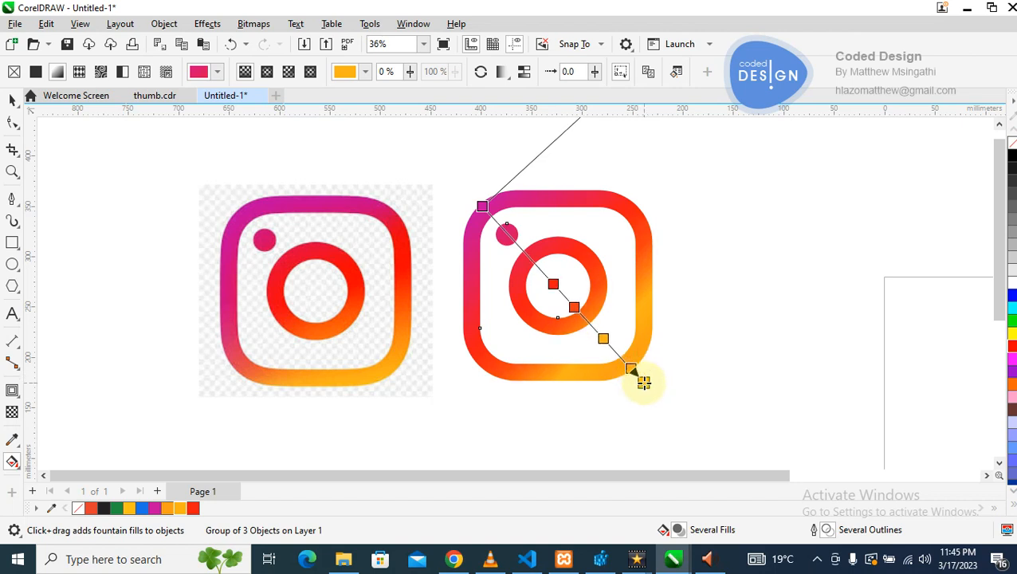
{"action": "left_click", "coordinate": [547, 277]}
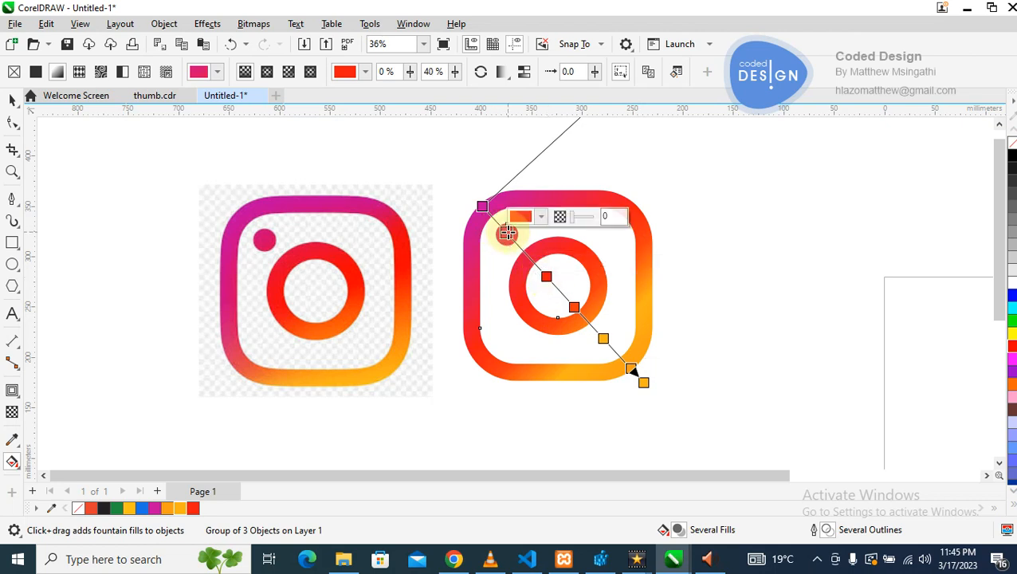
{"action": "left_click_drag", "start_coordinate": [506, 233], "coordinate": [555, 287]}
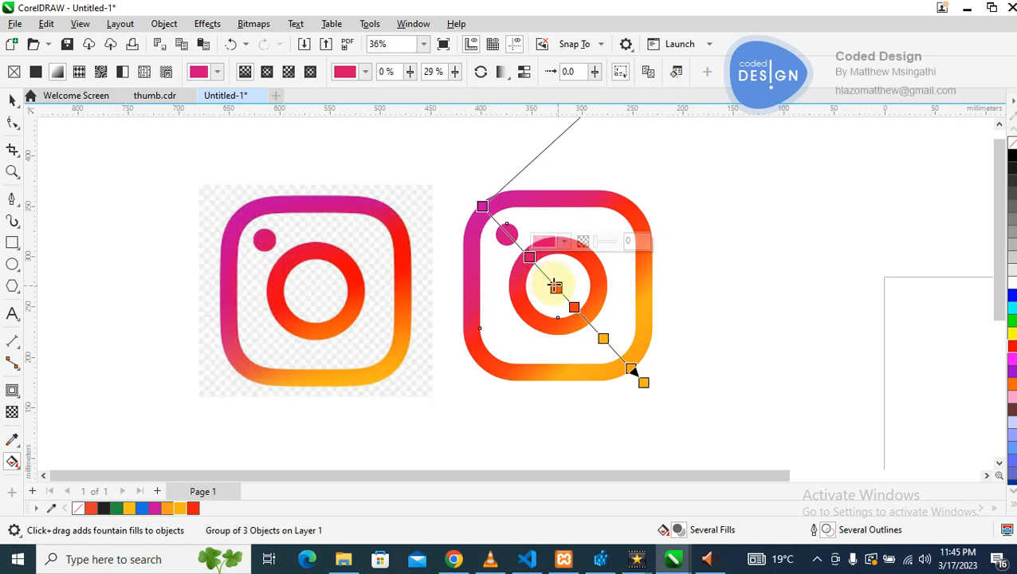
{"action": "left_click", "coordinate": [526, 251]}
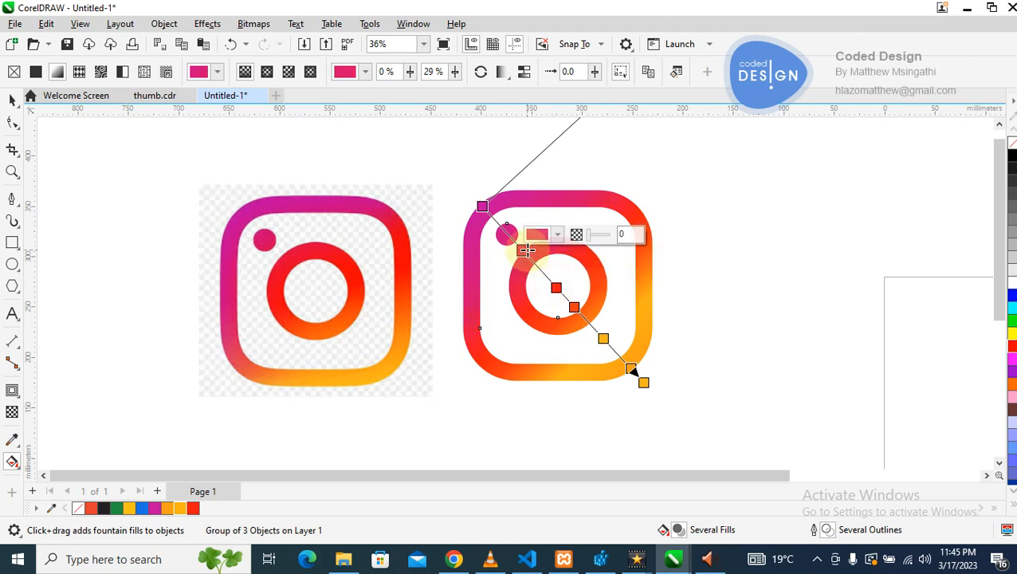
- Move the orange-red gradient node to 53% and the yellow-orange node to 70%, undoing an accidental shift of the whole gradient
{"action": "left_click", "coordinate": [556, 288]}
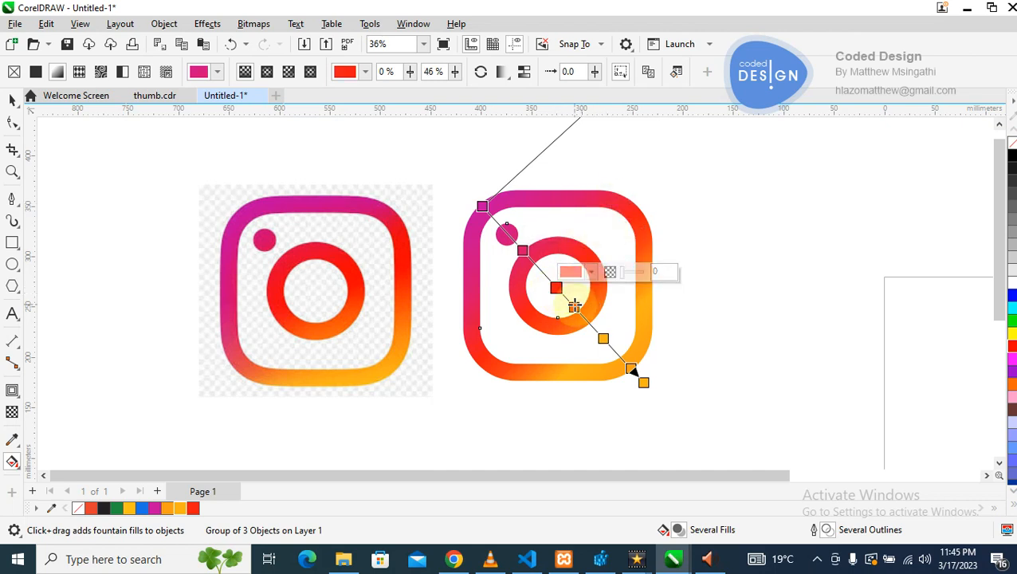
{"action": "left_click", "coordinate": [602, 337]}
{"action": "left_click_drag", "start_coordinate": [601, 336], "coordinate": [566, 298]}
{"action": "left_click", "coordinate": [598, 332]}
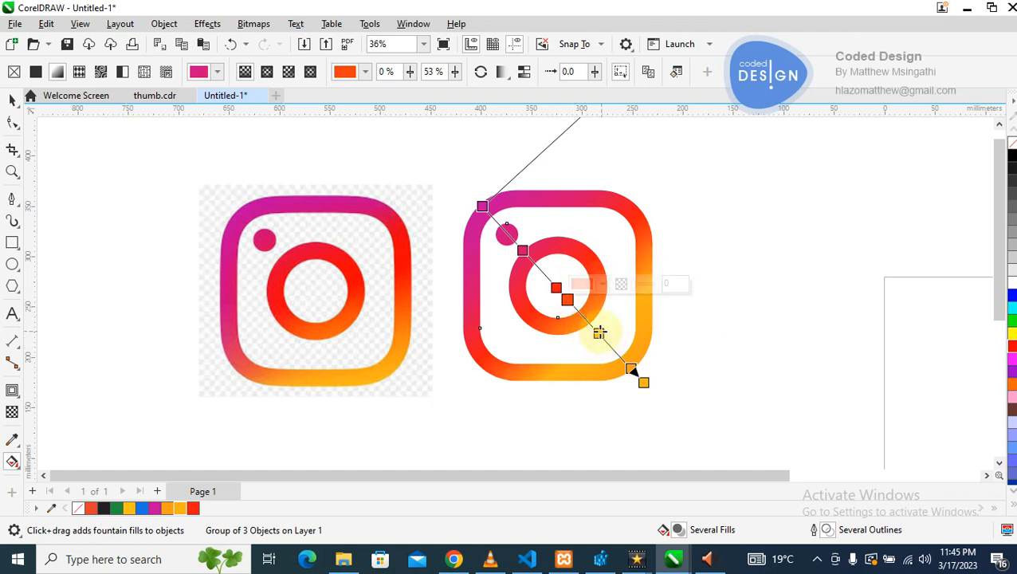
{"action": "left_click_drag", "start_coordinate": [598, 332], "coordinate": [599, 330]}
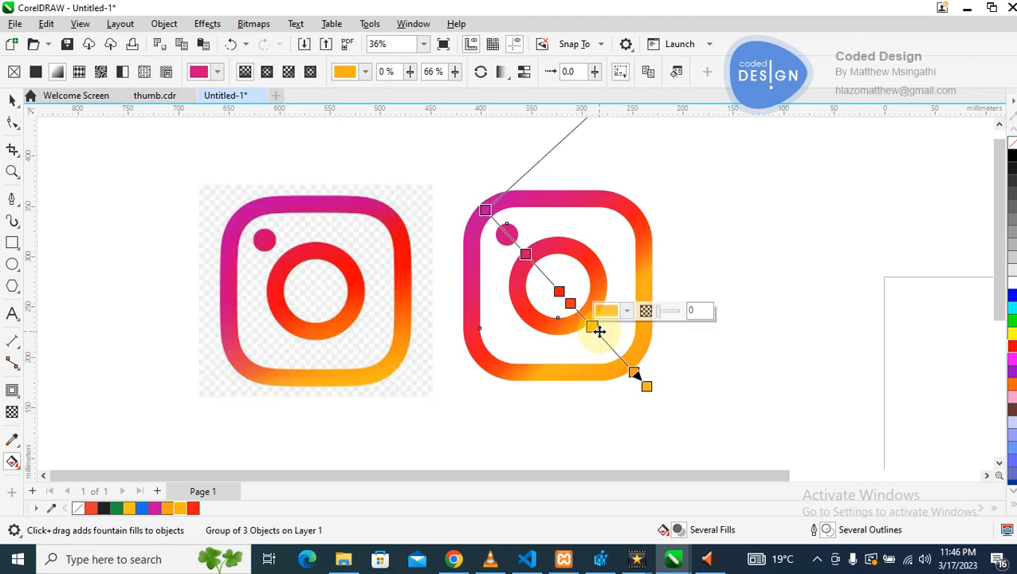
{"action": "key", "text": "ctrl+z"}
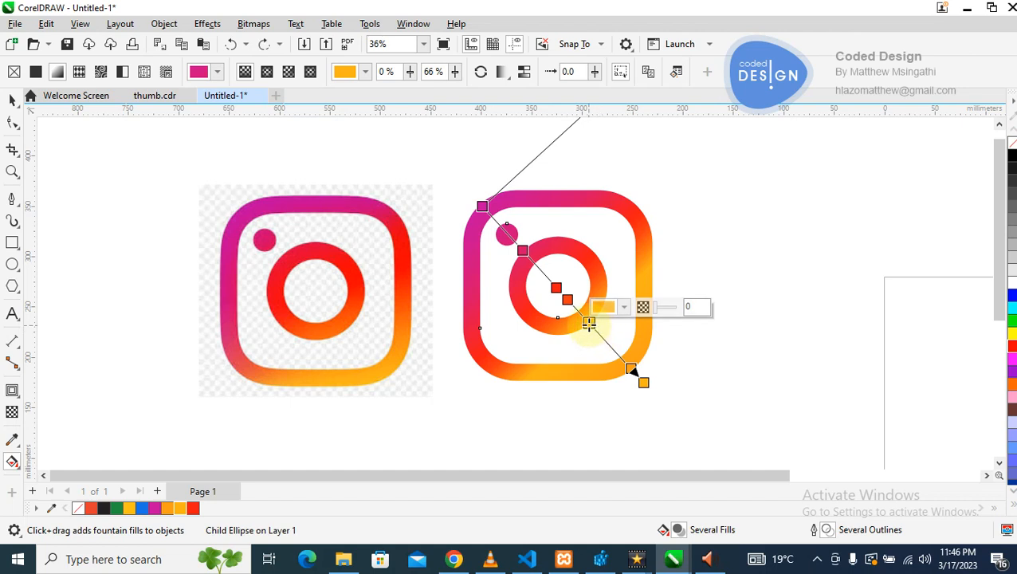
{"action": "left_click_drag", "start_coordinate": [590, 325], "coordinate": [595, 329]}
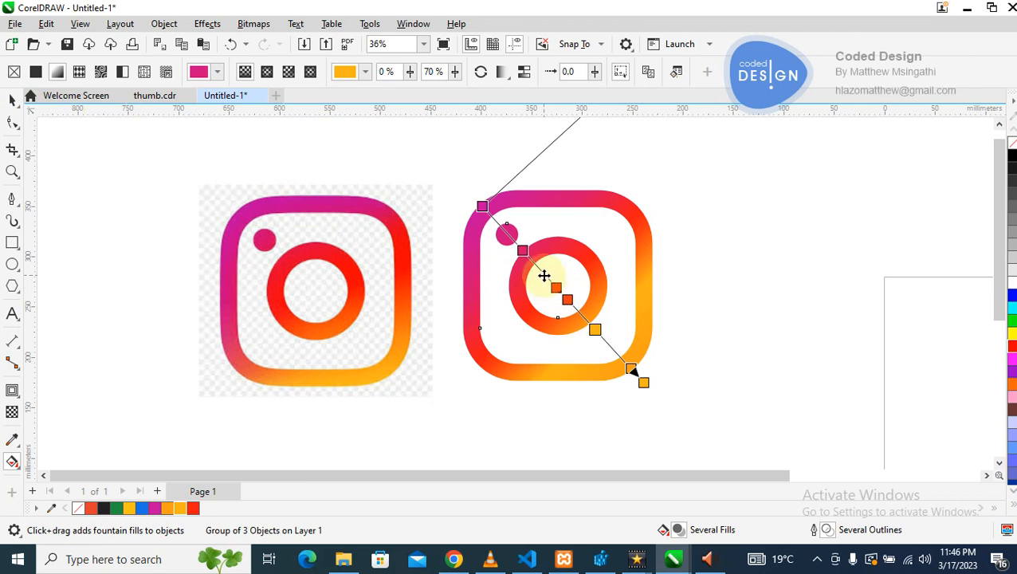
- Add a gradient node at 39%, recolour the orange-red node with the document palette's red, and move that node to 56%
{"action": "double_click", "coordinate": [544, 275]}
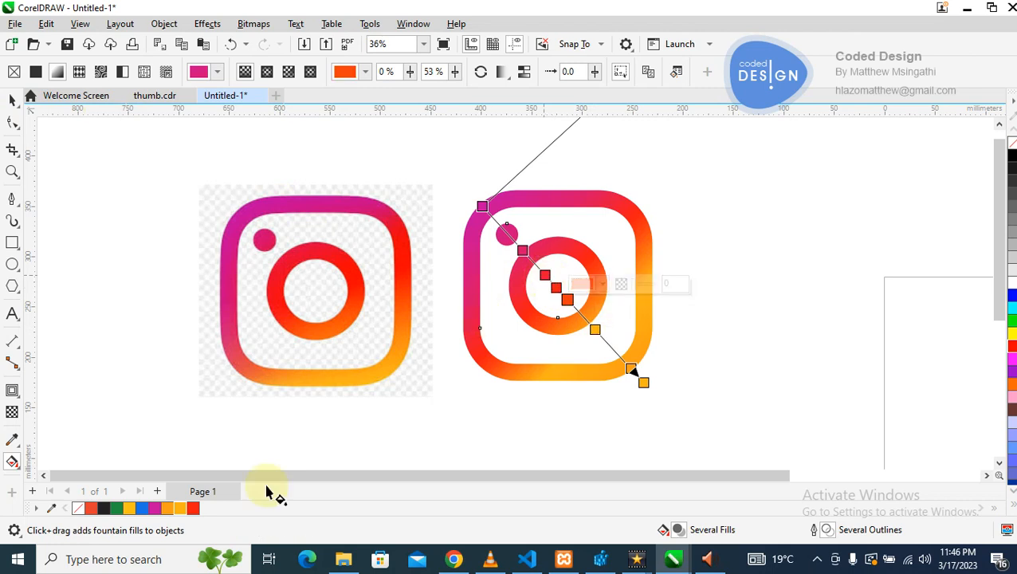
{"action": "left_click_drag", "start_coordinate": [198, 512], "coordinate": [555, 299]}
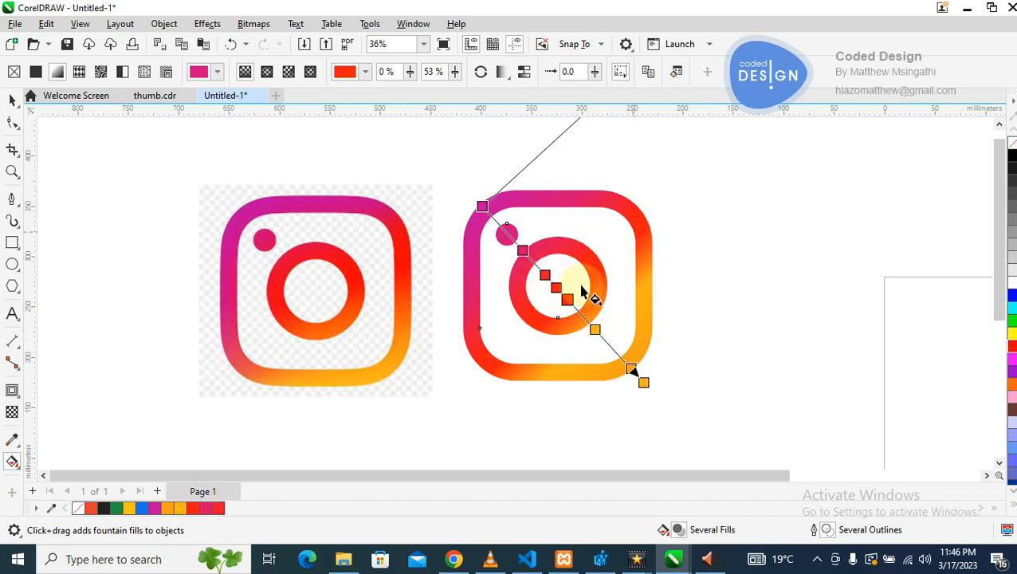
{"action": "left_click_drag", "start_coordinate": [570, 303], "coordinate": [573, 304]}
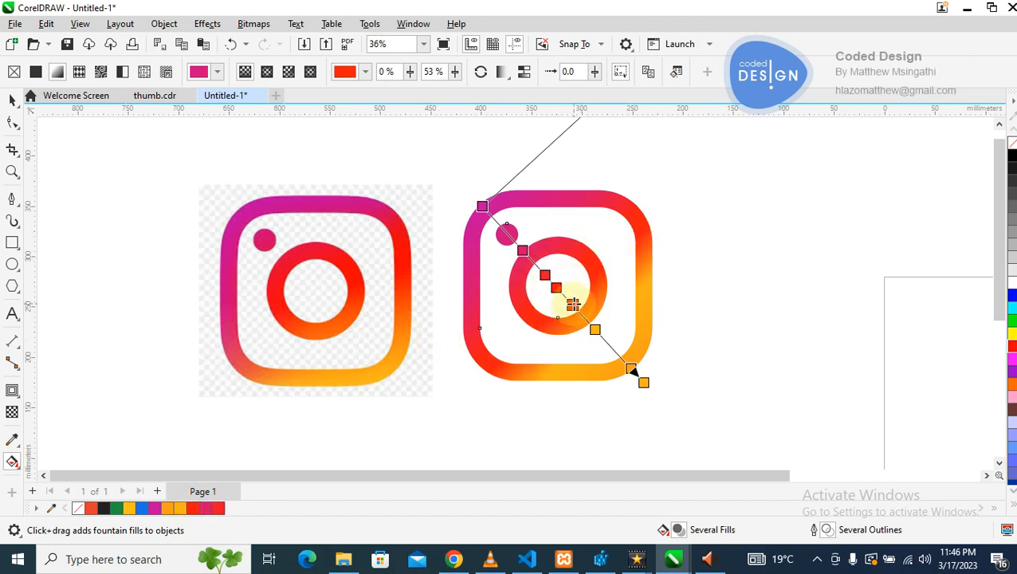
{"action": "left_click", "coordinate": [555, 288]}
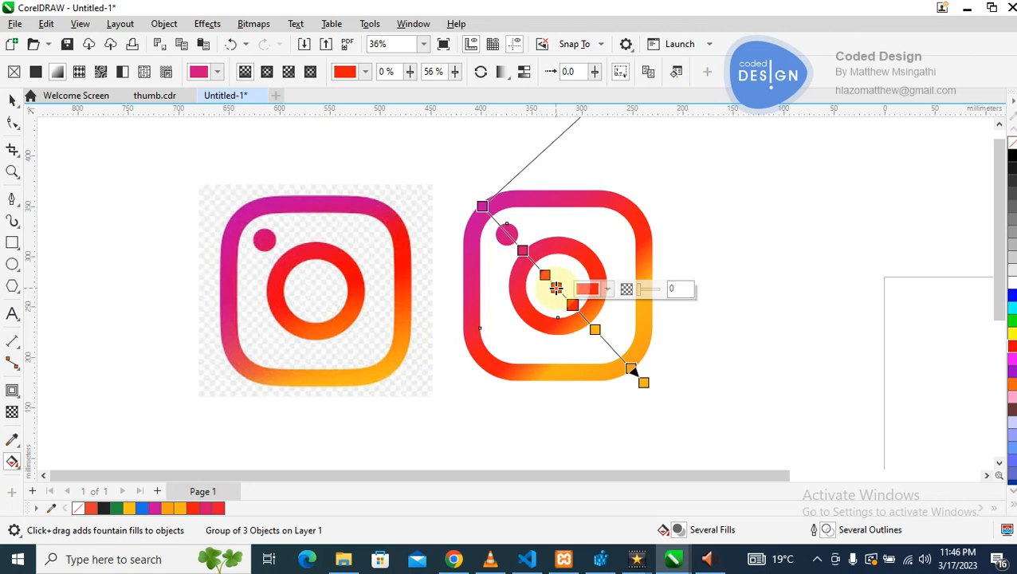
{"action": "left_click", "coordinate": [542, 274]}
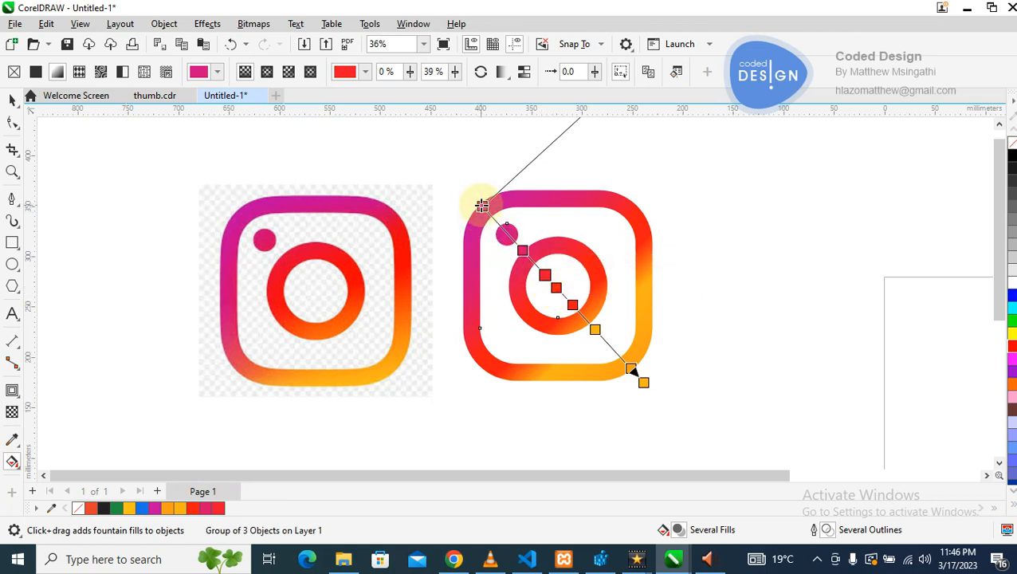
- Move the gradient's start inward from the logo's upper-left corner and nudge its round skew handle outward
{"action": "left_click_drag", "start_coordinate": [482, 206], "coordinate": [489, 212]}
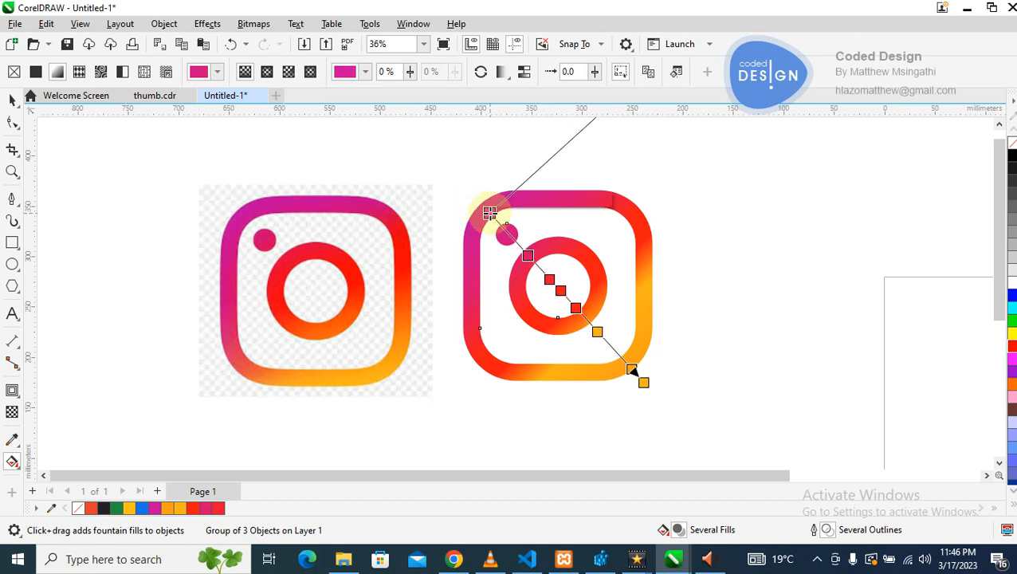
{"action": "left_click_drag", "start_coordinate": [489, 213], "coordinate": [495, 215]}
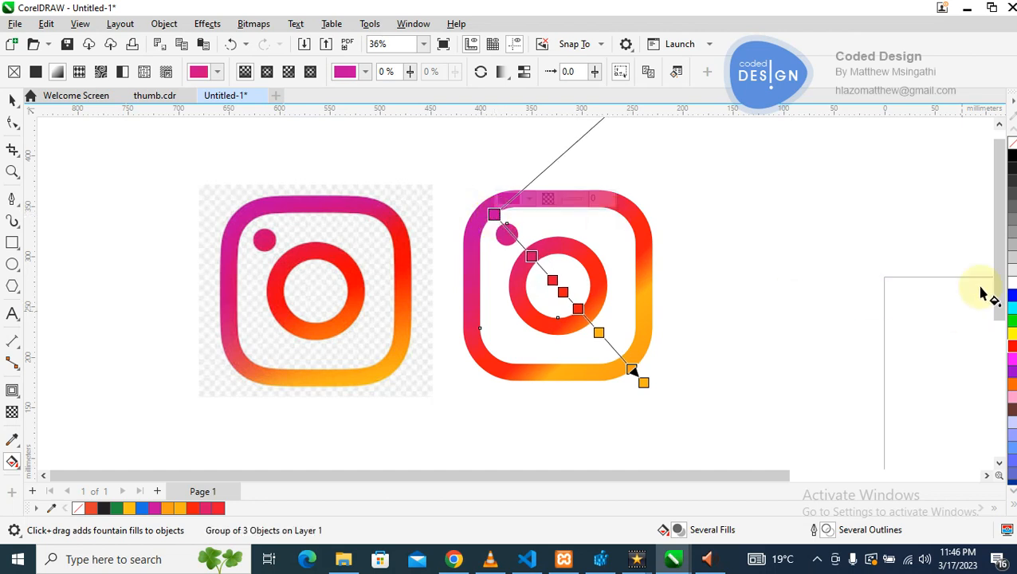
{"action": "left_click_drag", "start_coordinate": [996, 279], "coordinate": [998, 265]}
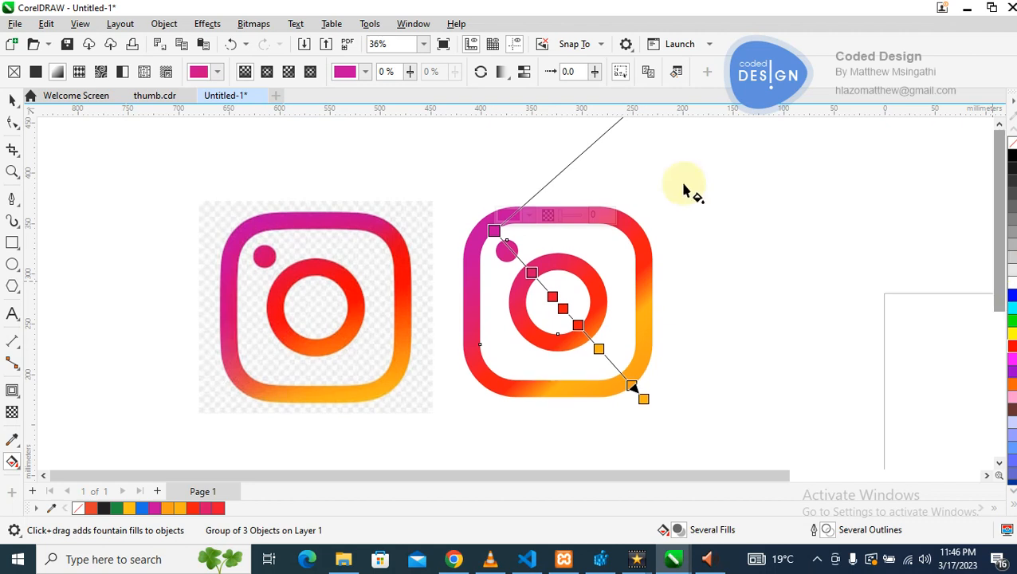
{"action": "key", "text": "z"}
{"action": "key", "text": "F3"}
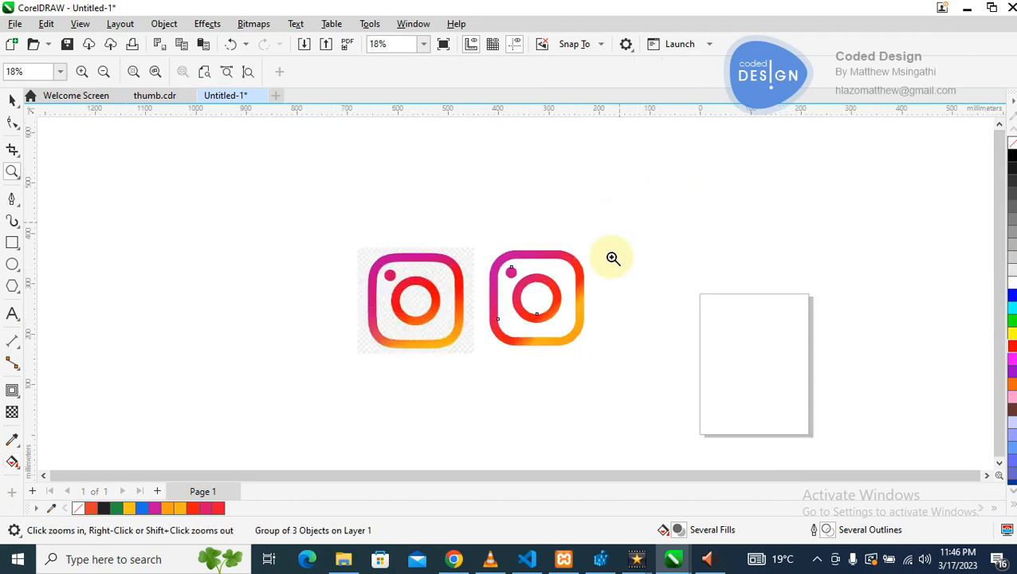
{"action": "left_click", "coordinate": [585, 305]}
{"action": "key", "text": "F3"}
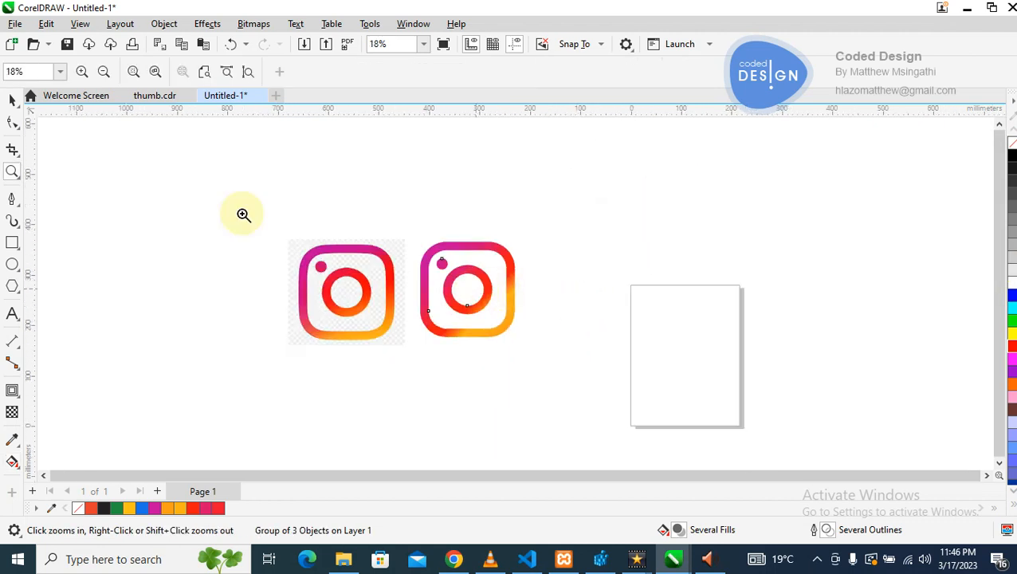
{"action": "left_click", "coordinate": [12, 461]}
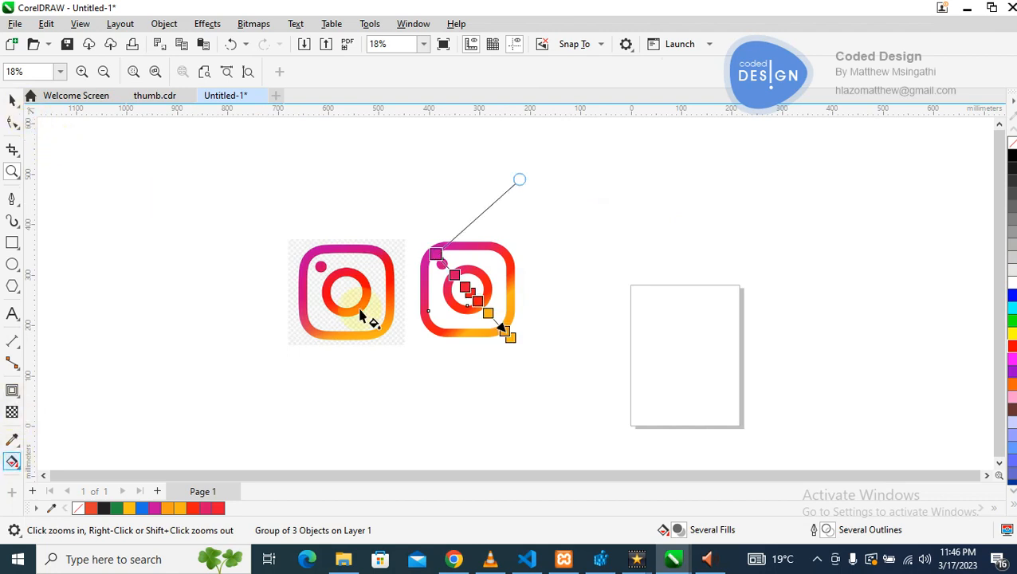
{"action": "left_click_drag", "start_coordinate": [522, 180], "coordinate": [525, 183]}
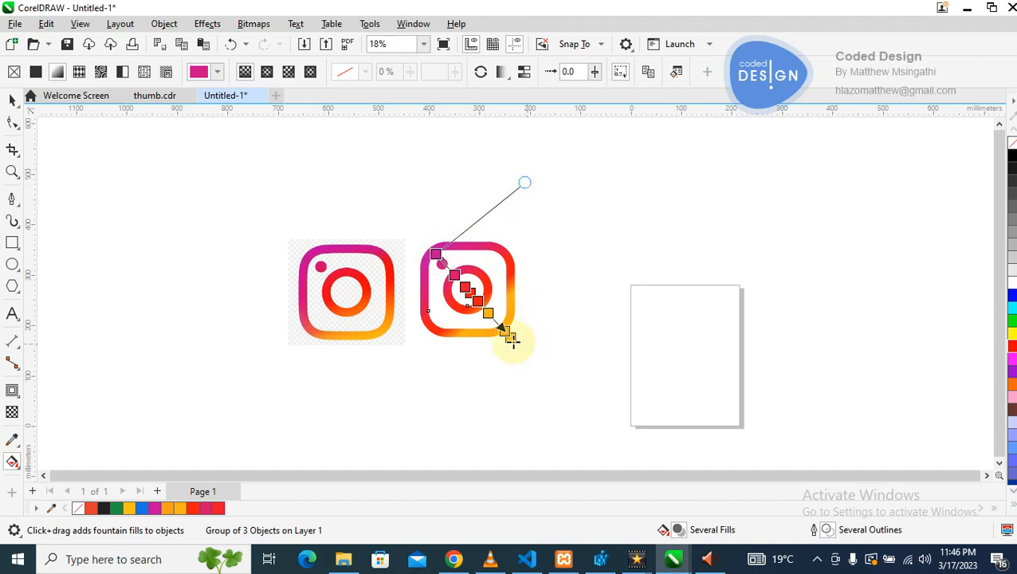
- Extend the gradient's end further past the lower-right corner and respace its nodes, with pink at 19% and reds at 44% and just under 54%
{"action": "left_click_drag", "start_coordinate": [512, 341], "coordinate": [516, 345]}
{"action": "left_click_drag", "start_coordinate": [455, 278], "coordinate": [451, 274]}
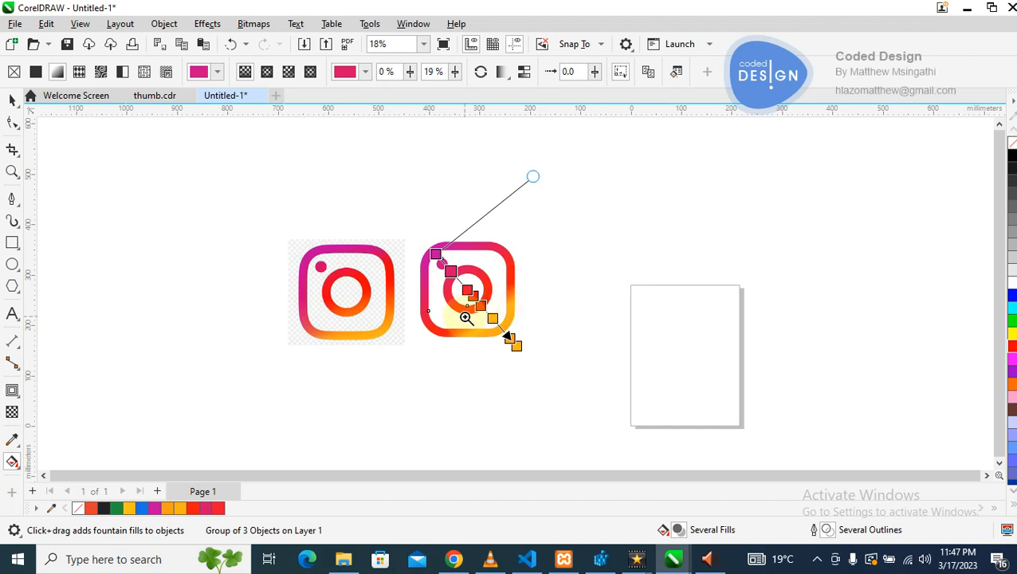
{"action": "key", "text": "z"}
{"action": "left_click", "coordinate": [490, 310]}
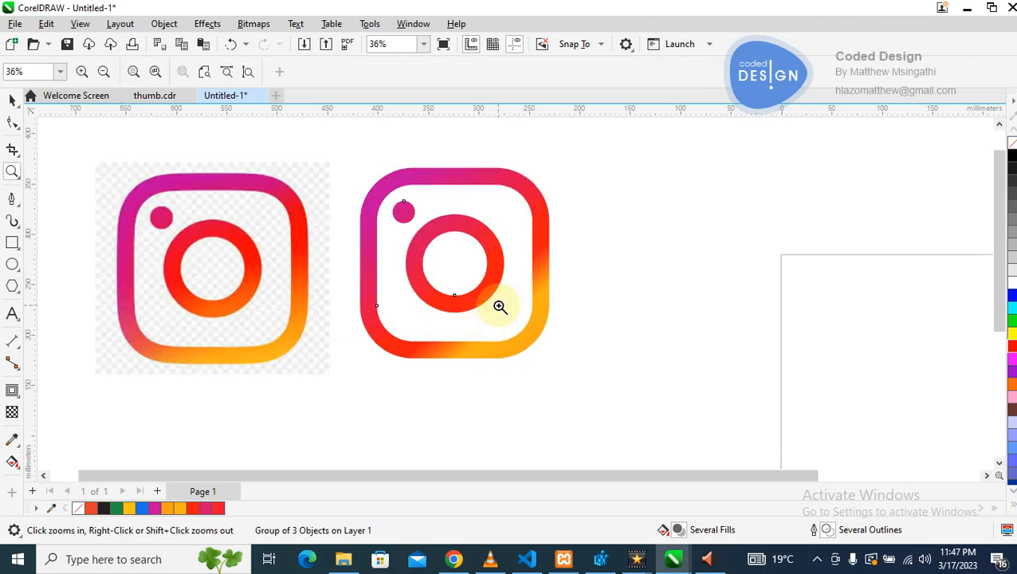
{"action": "left_click", "coordinate": [12, 461]}
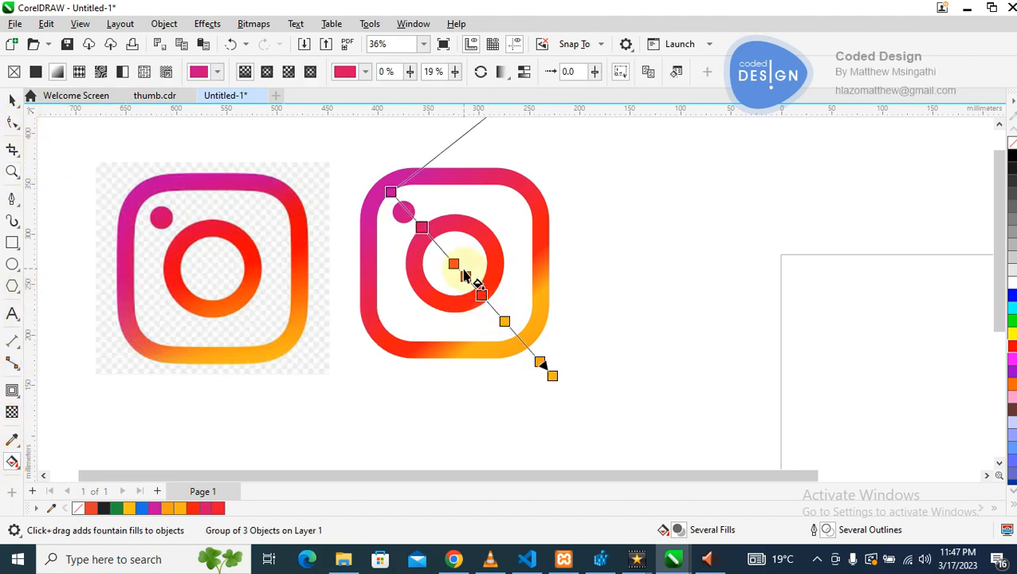
{"action": "left_click", "coordinate": [482, 295]}
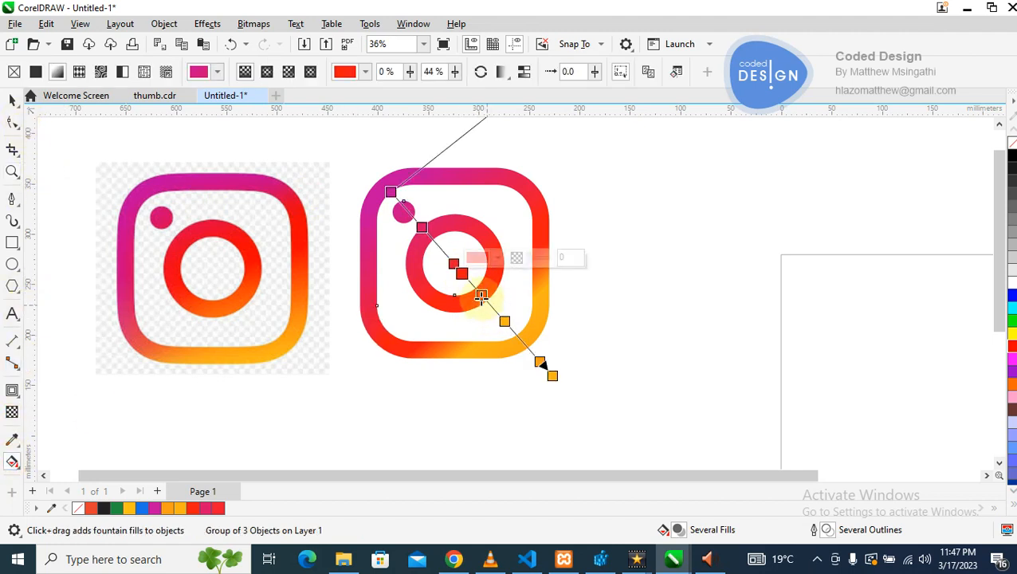
{"action": "left_click_drag", "start_coordinate": [481, 296], "coordinate": [477, 293]}
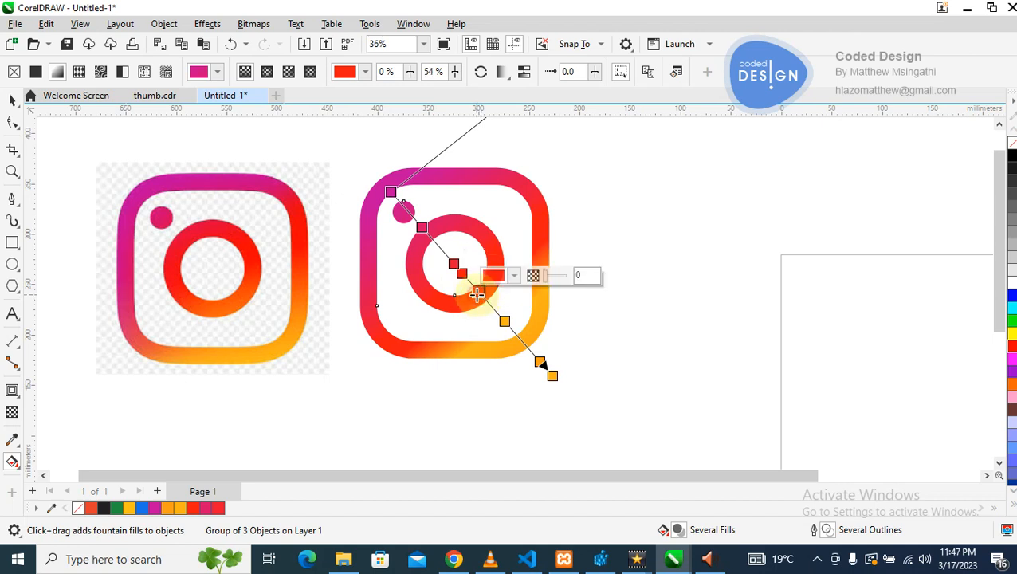
{"action": "left_click_drag", "start_coordinate": [476, 293], "coordinate": [474, 293]}
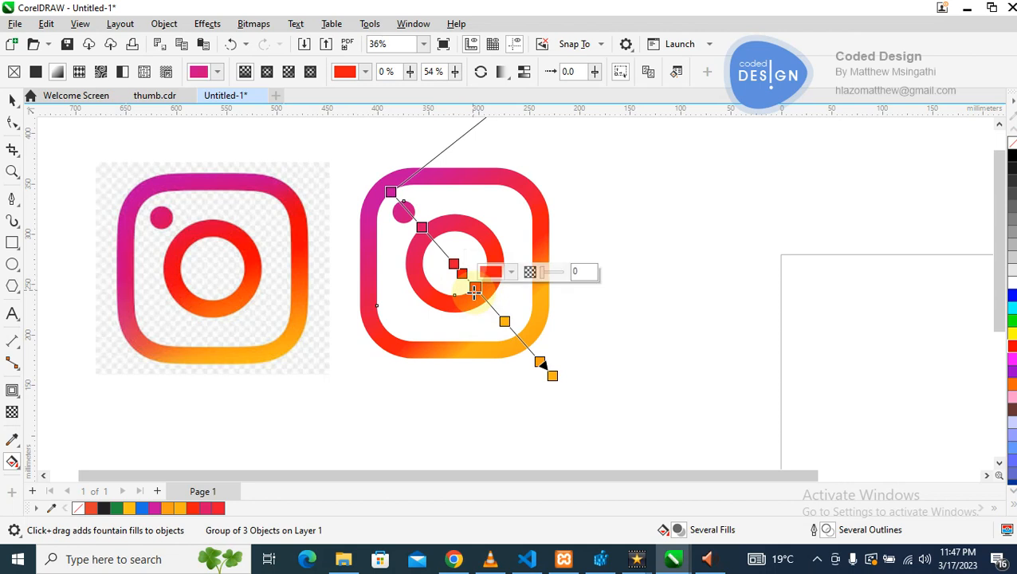
- Deselect the logo and compare its gradient with the reference image side by side
{"action": "left_click", "coordinate": [627, 168]}
{"action": "left_click", "coordinate": [15, 104]}
{"action": "key", "text": "F2"}
{"action": "key", "text": "F3"}
{"action": "key", "text": "F3"}
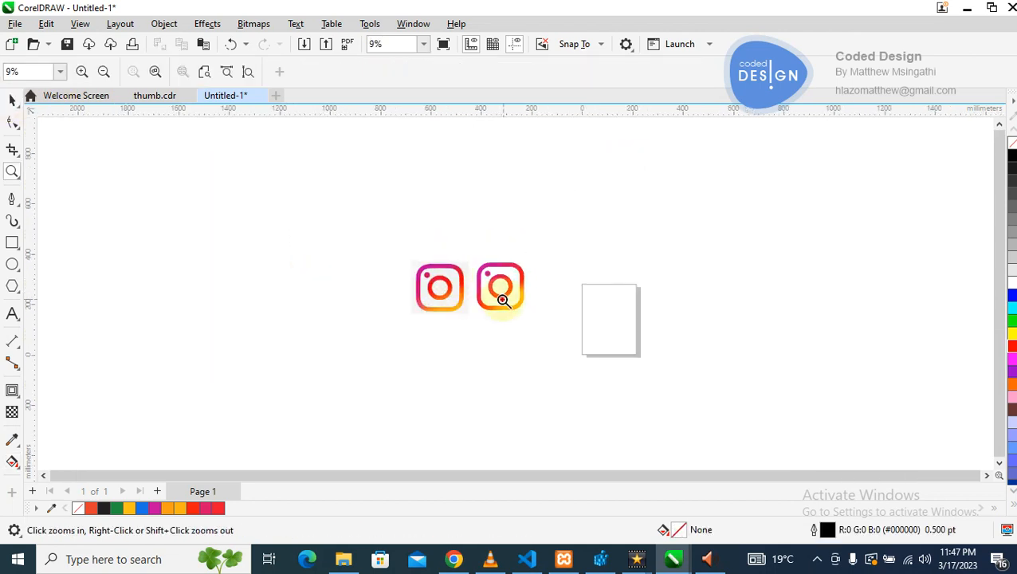
{"action": "left_click", "coordinate": [503, 299]}
{"action": "left_click", "coordinate": [474, 267]}
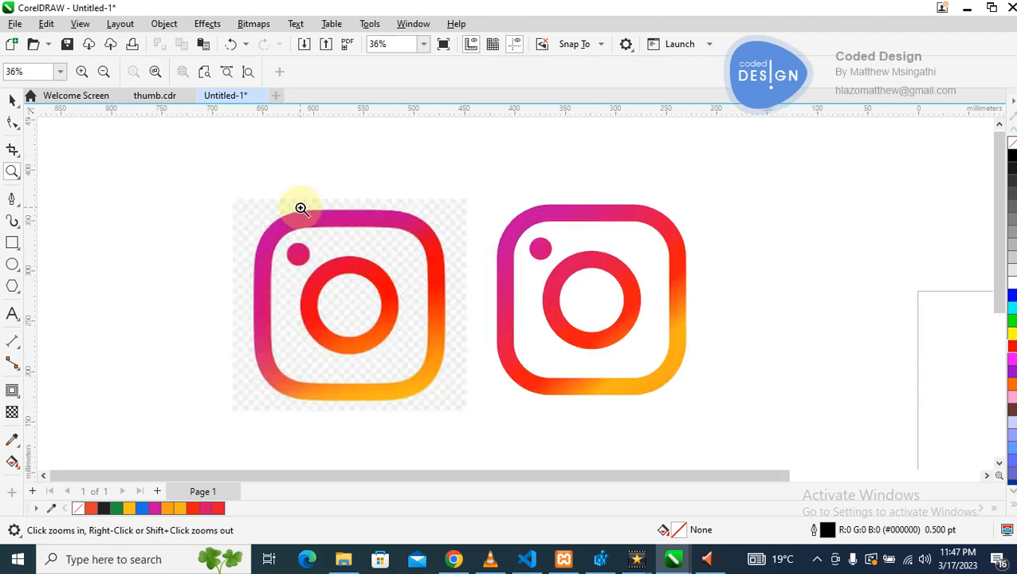
{"action": "key", "text": "F3"}
{"action": "left_click", "coordinate": [12, 101]}
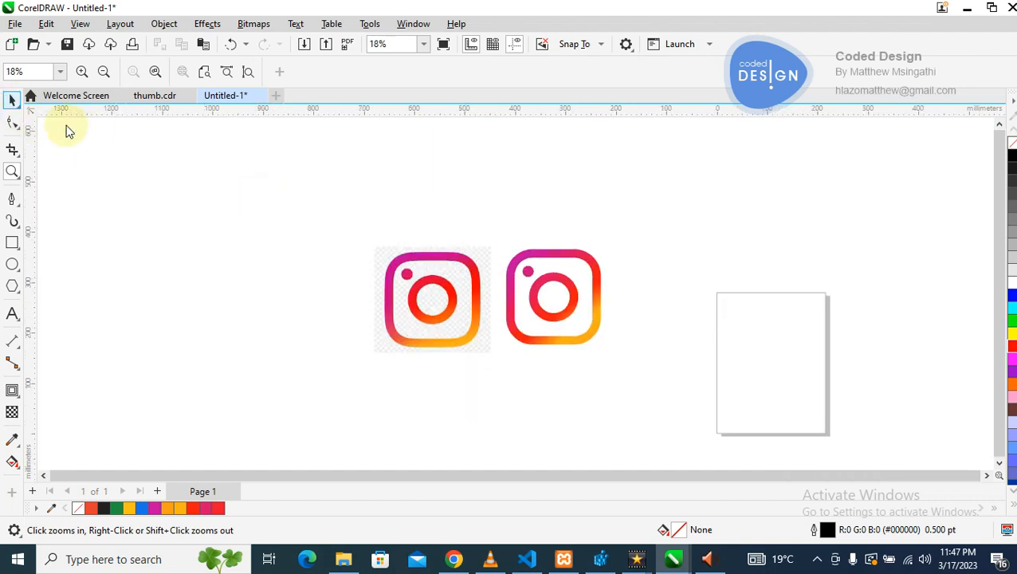
- Examine the edge quality and colours at the upper-right corner of the reference image up close
{"action": "left_click", "coordinate": [243, 267]}
{"action": "key", "text": "F2"}
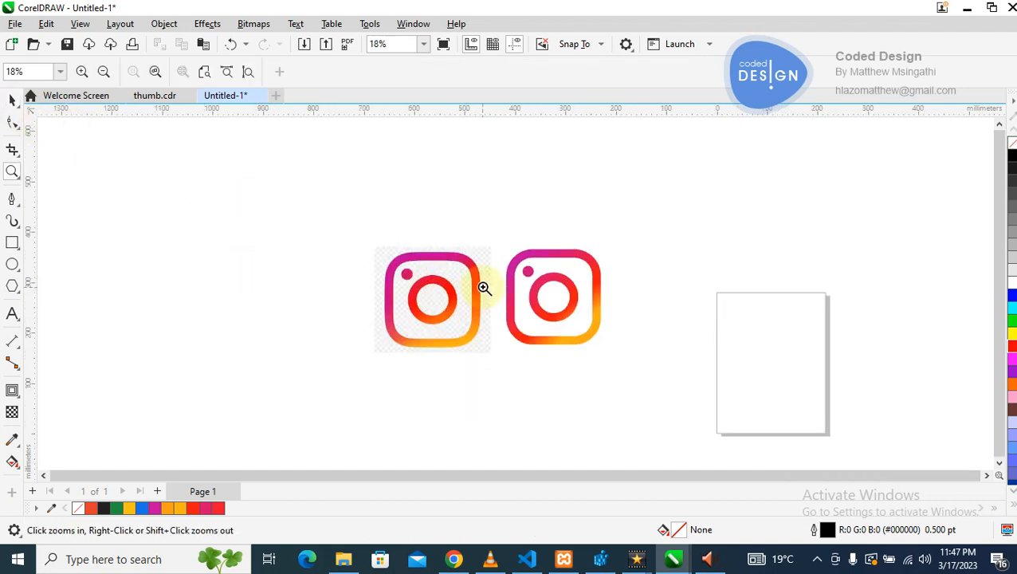
{"action": "left_click", "coordinate": [484, 288]}
{"action": "left_click", "coordinate": [518, 270]}
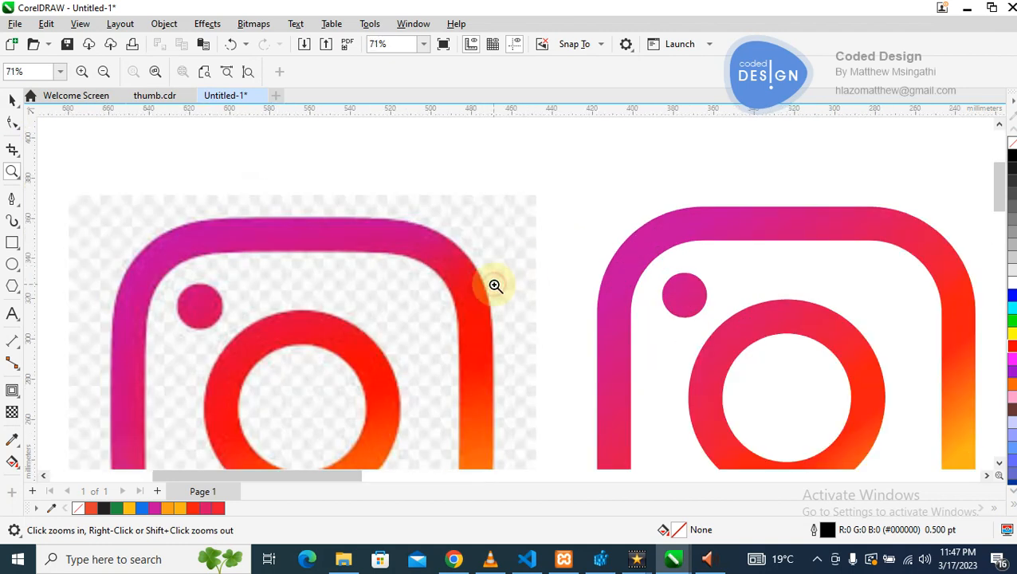
{"action": "left_click", "coordinate": [495, 285]}
{"action": "left_click", "coordinate": [495, 285]}
{"action": "left_click", "coordinate": [495, 285]}
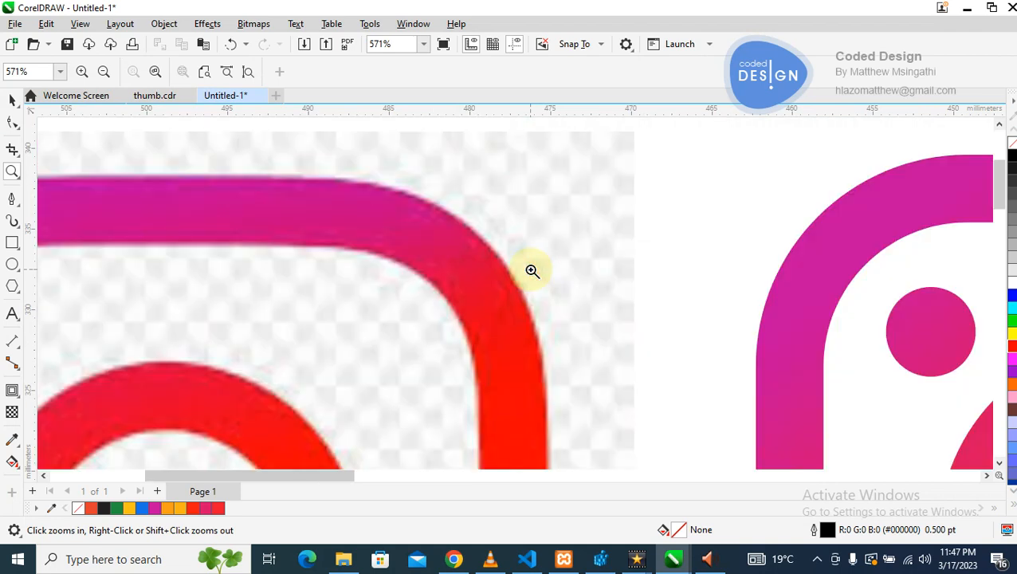
{"action": "scroll", "coordinate": [531, 270], "scroll_direction": "down", "scroll_amount": 4}
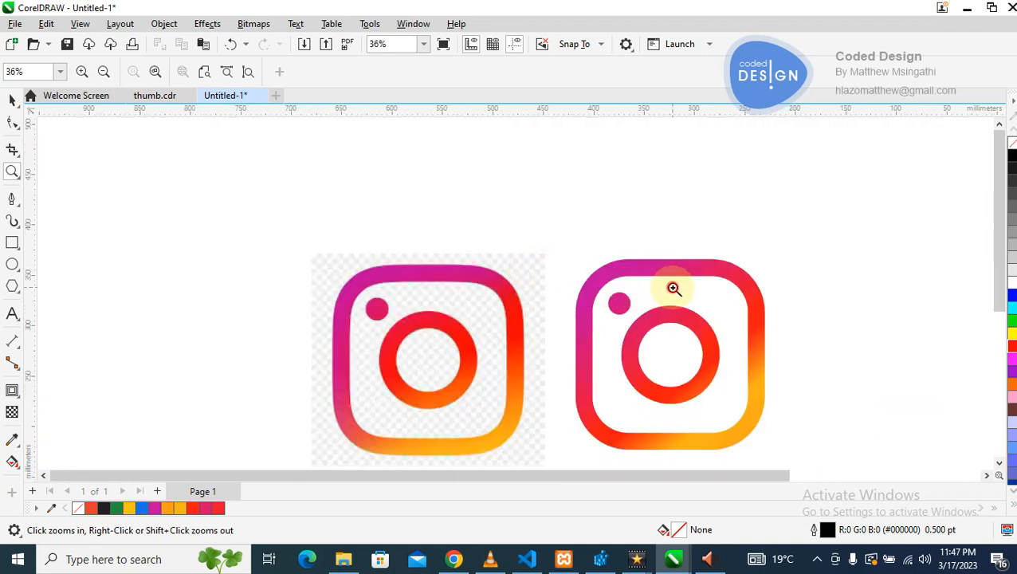
- Examine the edge sharpness and gradient at the recreated logo's upper-right corner up close
{"action": "left_click", "coordinate": [673, 287]}
{"action": "left_click", "coordinate": [589, 295]}
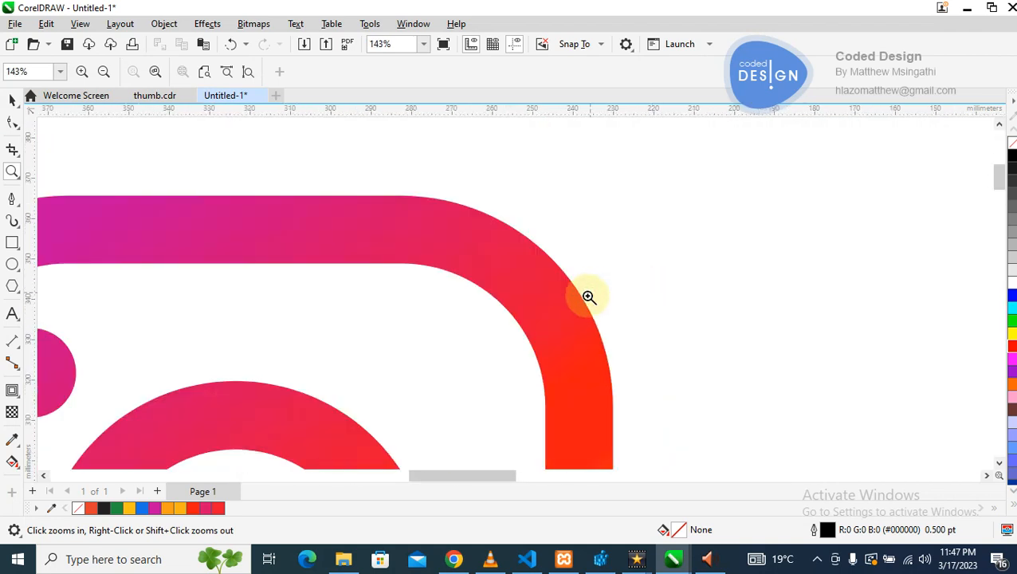
{"action": "left_click", "coordinate": [588, 296]}
{"action": "left_click", "coordinate": [483, 297]}
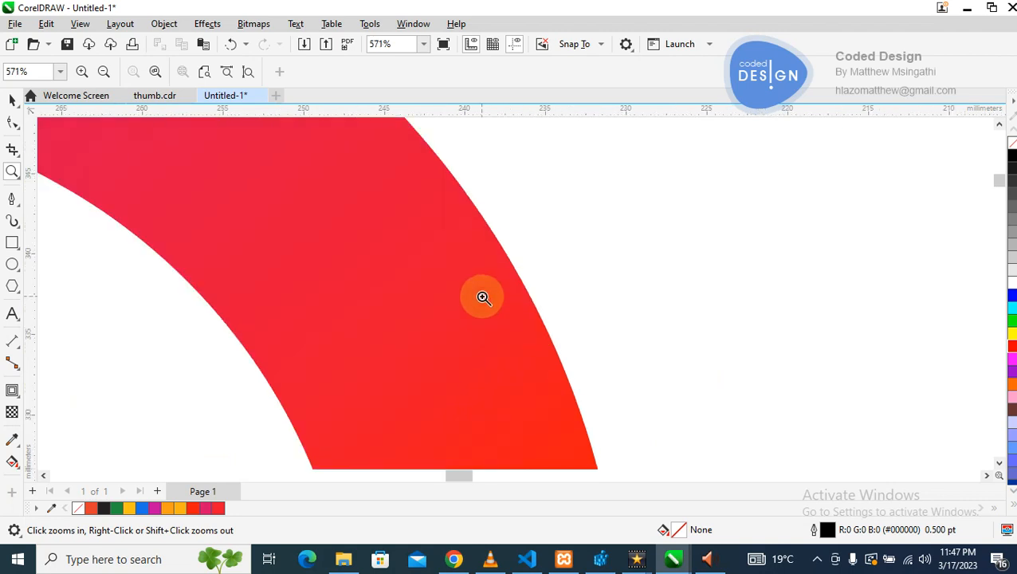
{"action": "left_click", "coordinate": [483, 297]}
{"action": "left_click", "coordinate": [567, 283]}
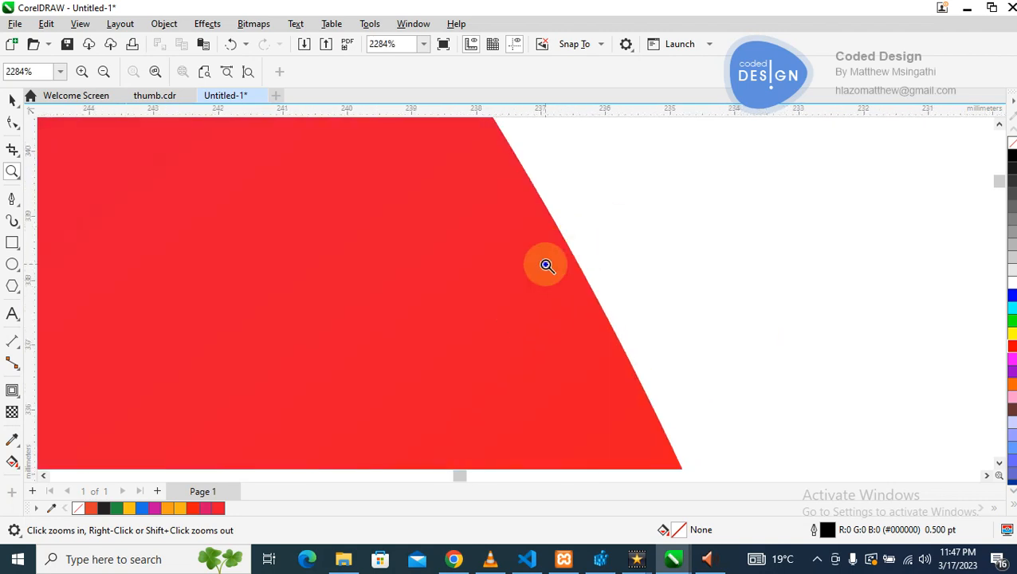
{"action": "scroll", "coordinate": [545, 264], "scroll_direction": "down", "scroll_amount": 7}
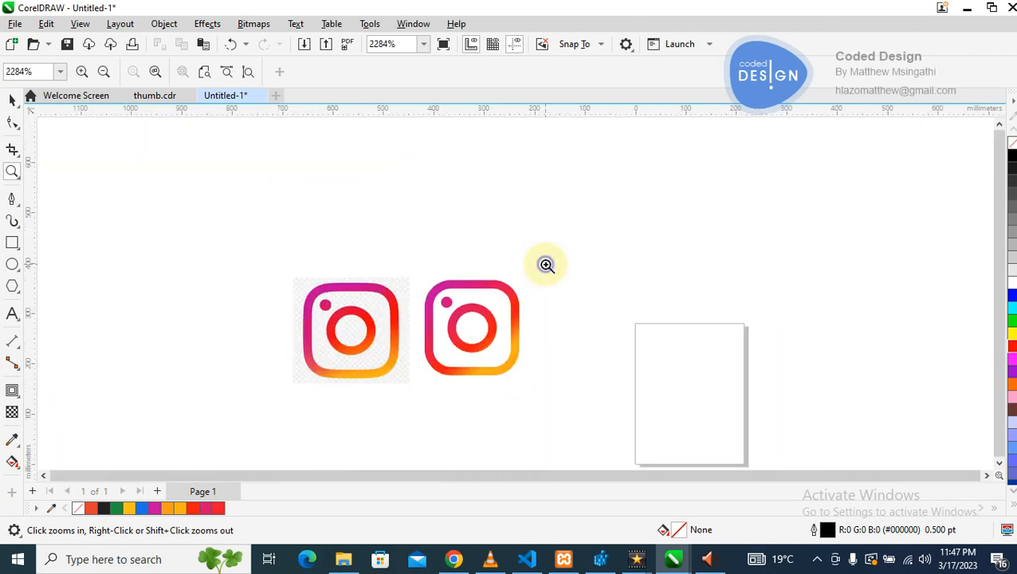
{"action": "scroll", "coordinate": [448, 342], "scroll_direction": "down", "scroll_amount": 2}
{"action": "left_click", "coordinate": [466, 324]}
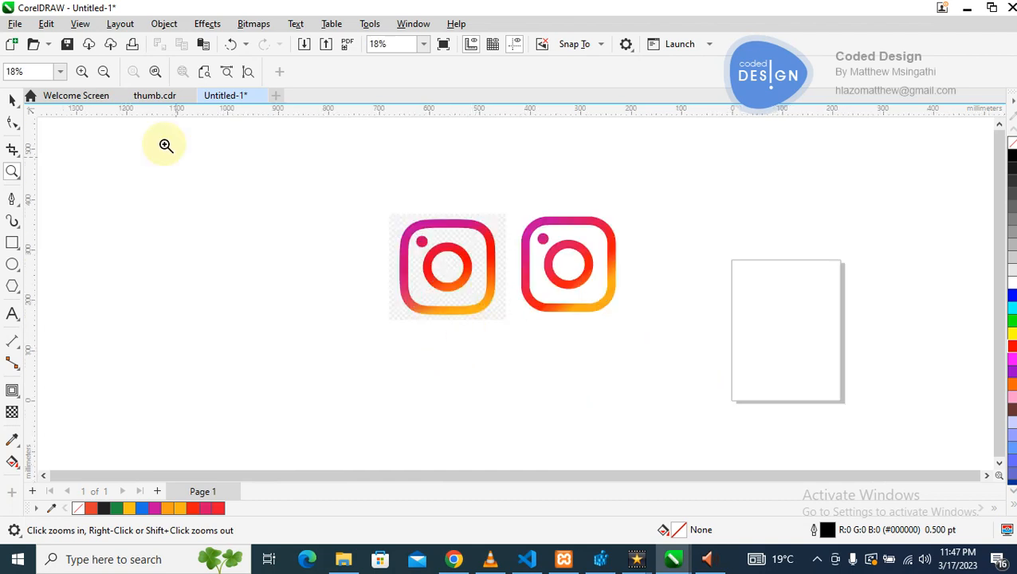
- Move the recreated logo group to the right, away from the reference image, and deselect it
{"action": "right_click", "coordinate": [522, 289]}
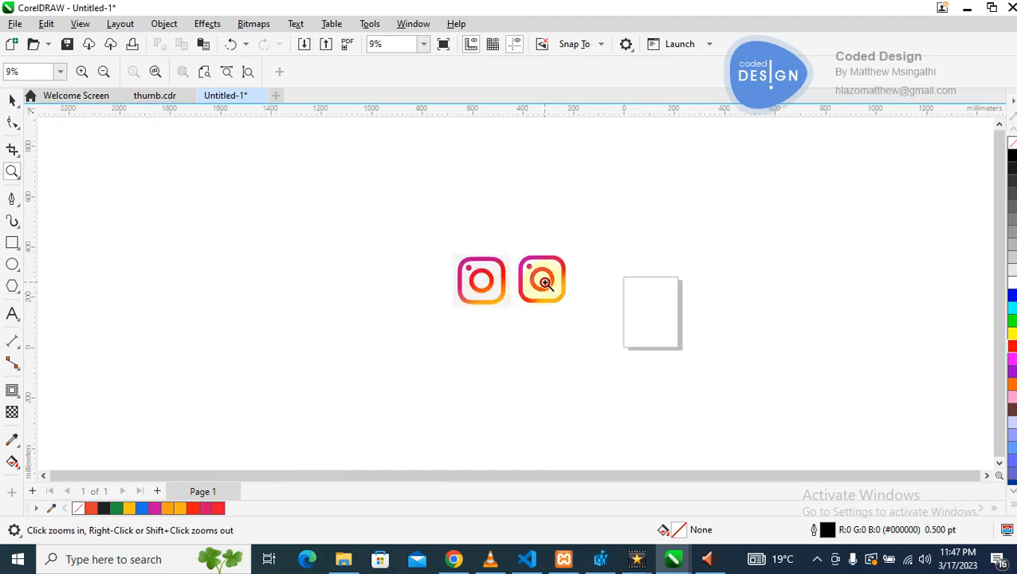
{"action": "left_click", "coordinate": [544, 282]}
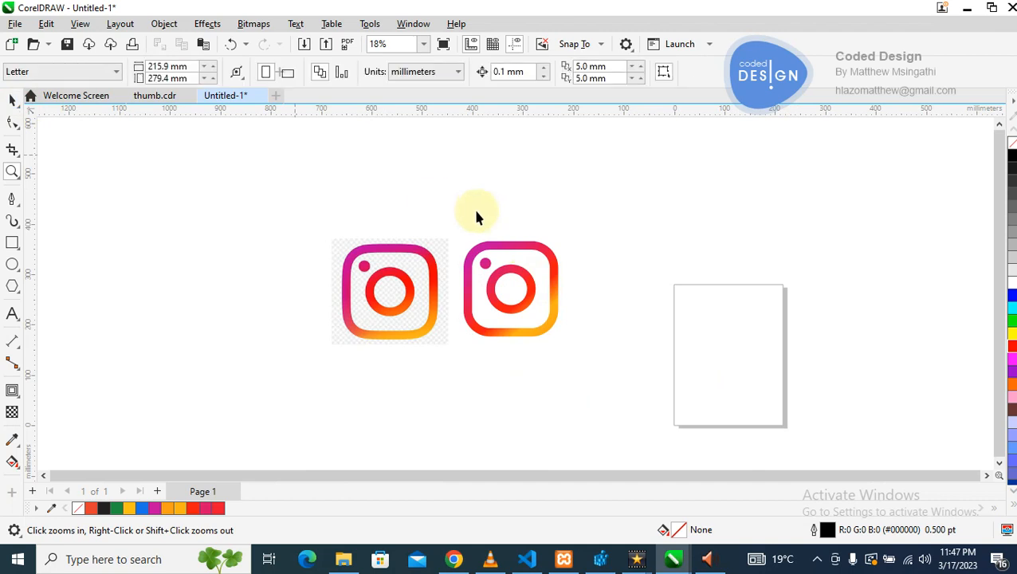
{"action": "left_click_drag", "start_coordinate": [436, 182], "coordinate": [669, 450]}
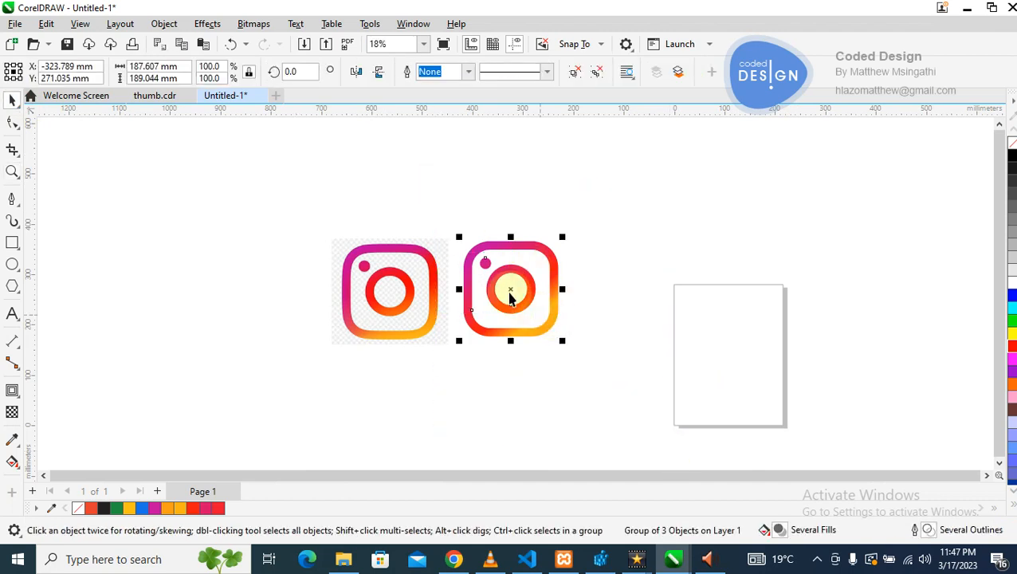
{"action": "left_click_drag", "start_coordinate": [509, 293], "coordinate": [550, 284]}
{"action": "left_click", "coordinate": [475, 216]}
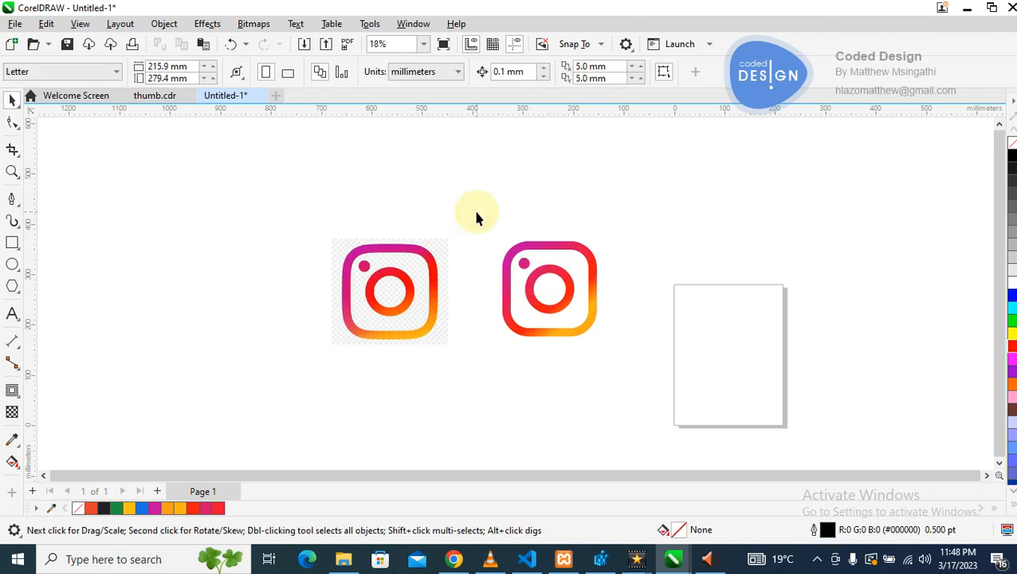